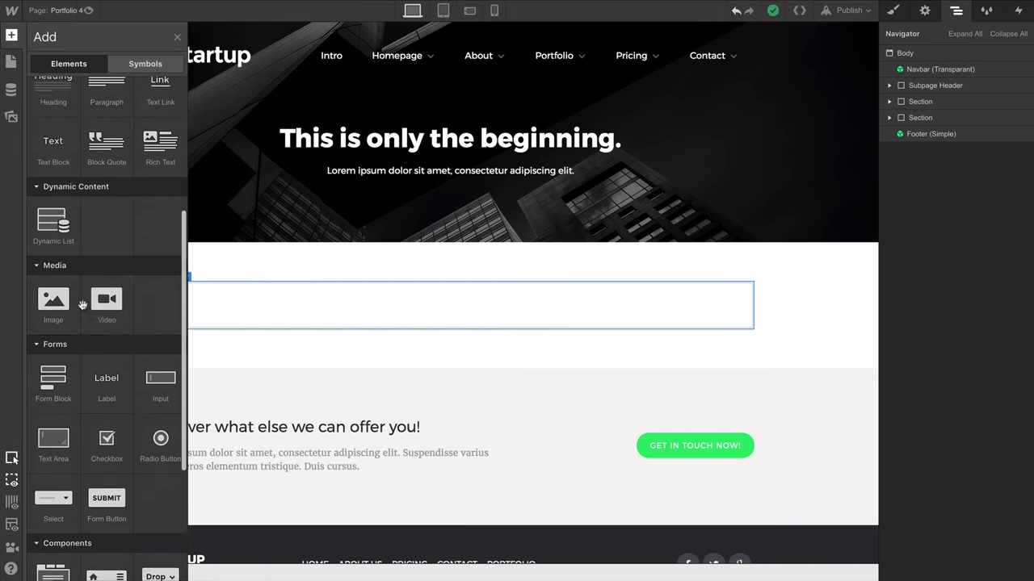
# Drop a Slider component into the empty container under the header and expand it
pyautogui.moveTo(68, 437); pyautogui.dragTo(315, 300)
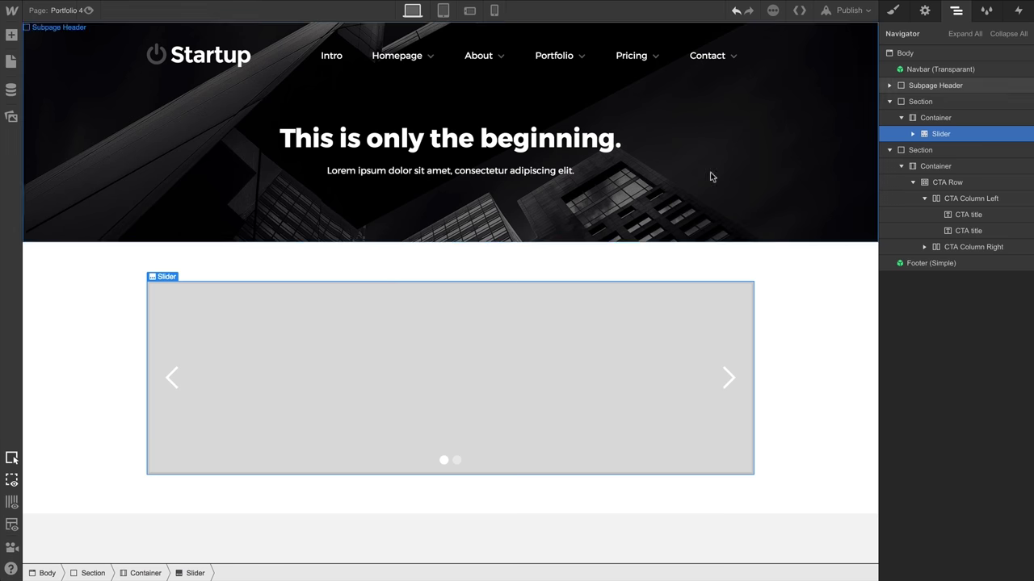
pyautogui.click(936, 120)
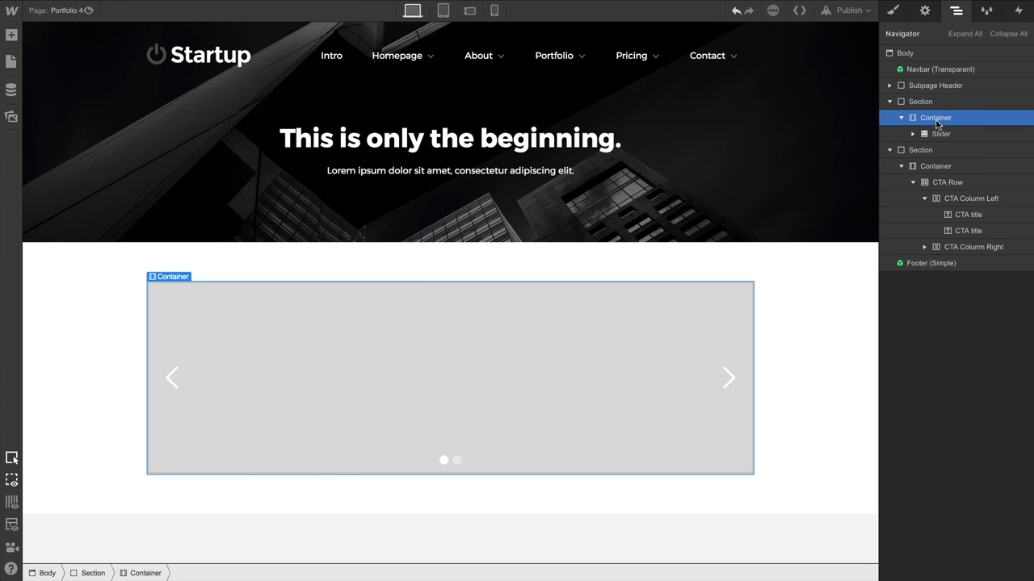
pyautogui.click(913, 135)
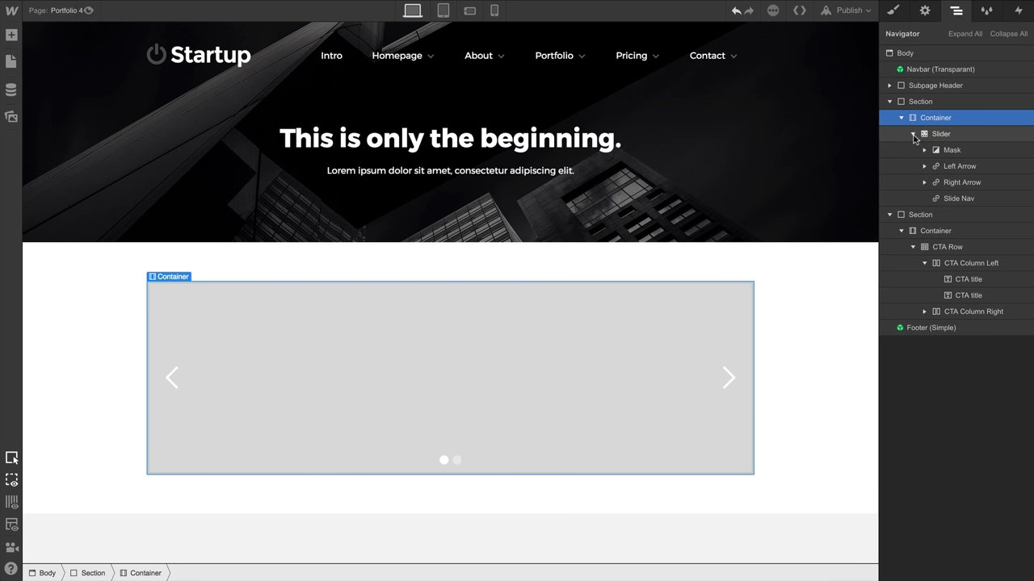
# Expand the Mask and inspect Slide 1, Slide 2, the left and right arrows and slide nav
pyautogui.click(990, 153)
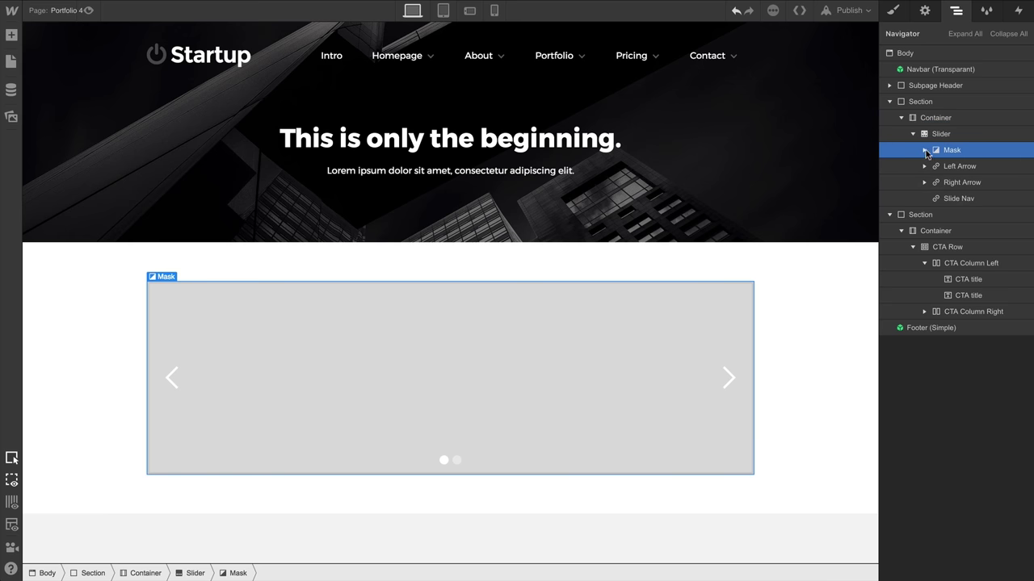
pyautogui.click(926, 151)
pyautogui.click(961, 168)
pyautogui.click(958, 184)
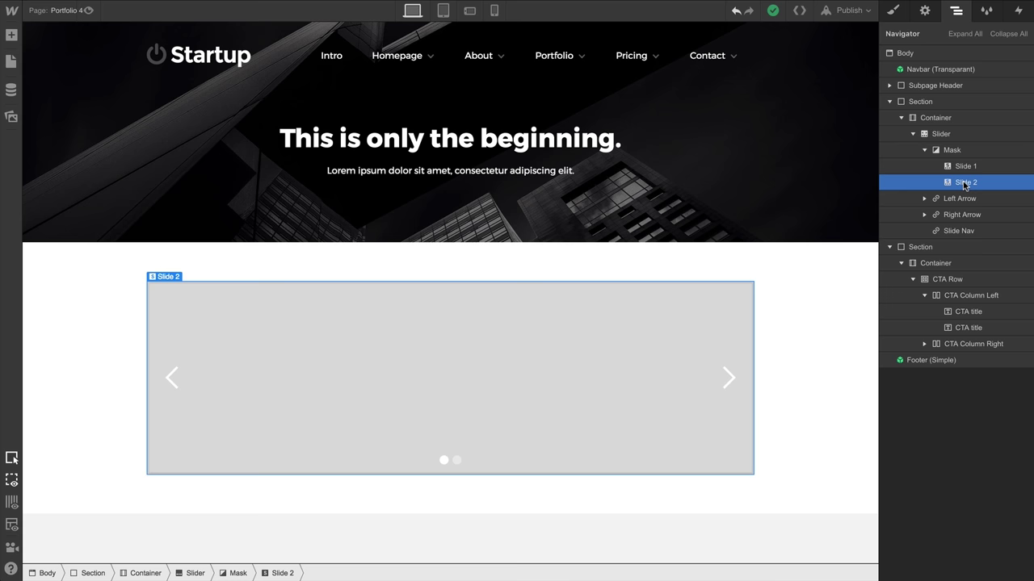
pyautogui.click(953, 199)
pyautogui.click(937, 214)
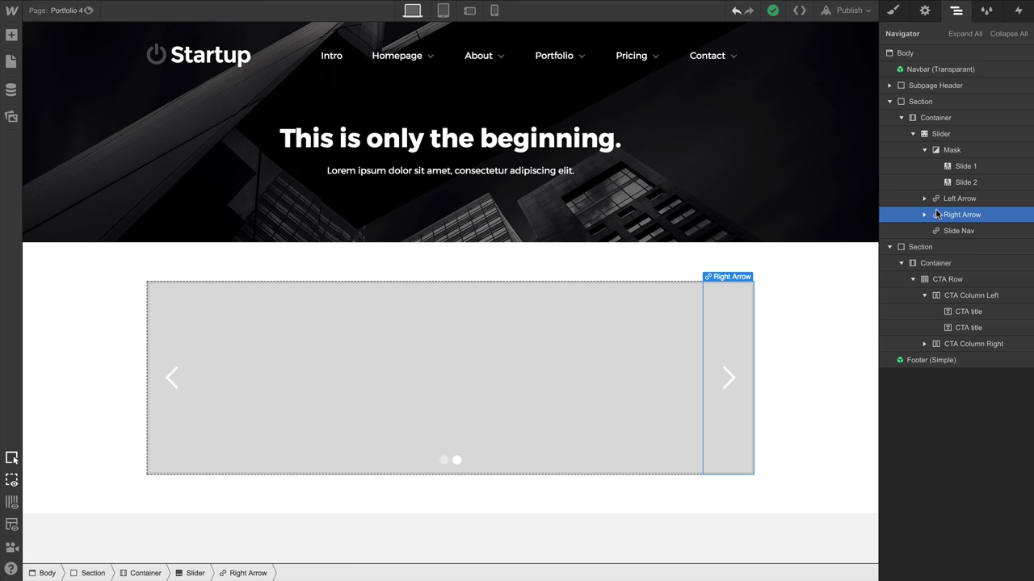
pyautogui.click(970, 236)
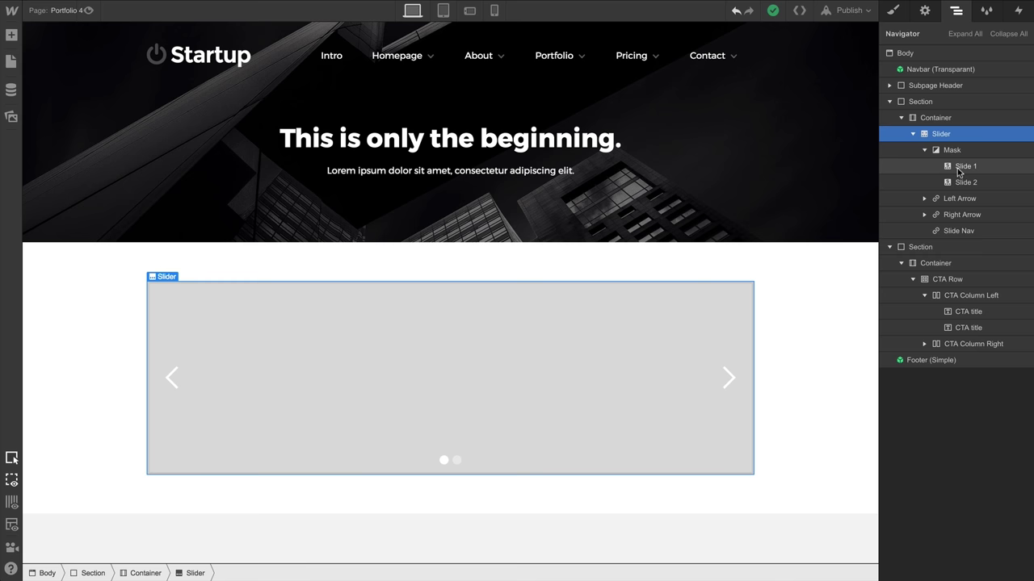
# Add two more slides in Slide Settings so the slider has four
pyautogui.click(961, 169)
pyautogui.click(961, 184)
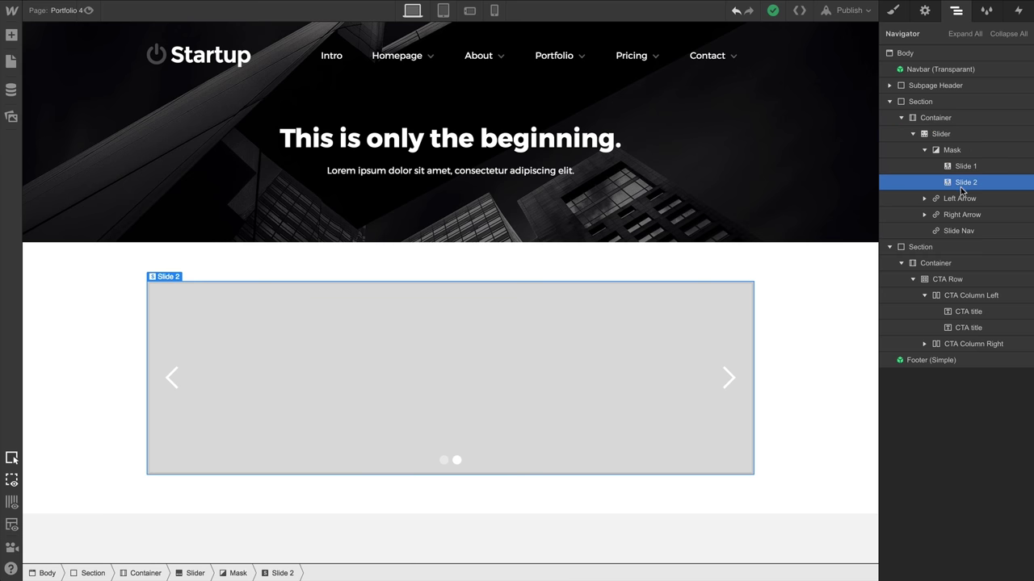
pyautogui.click(930, 14)
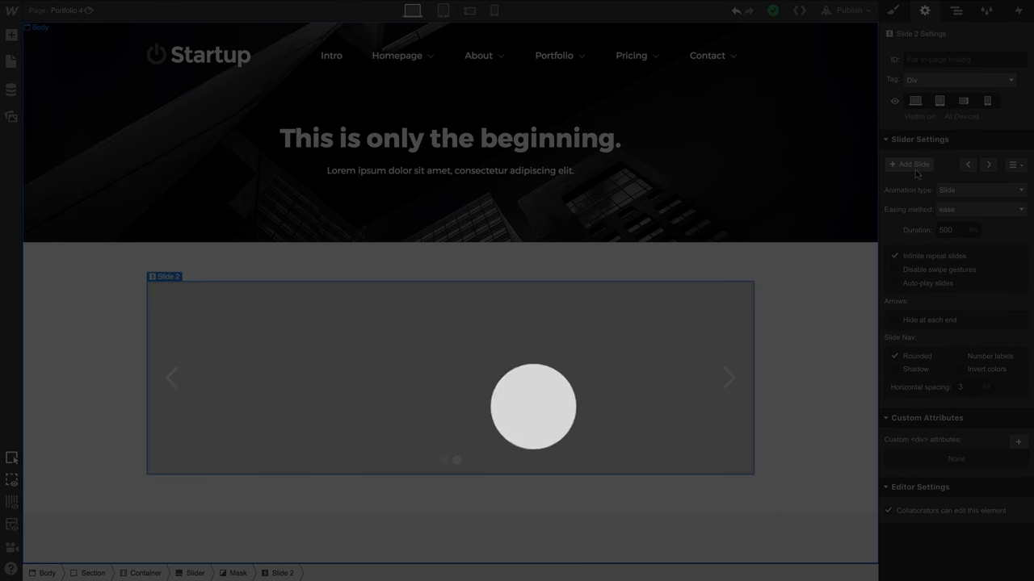
pyautogui.click(916, 171)
pyautogui.click(916, 171)
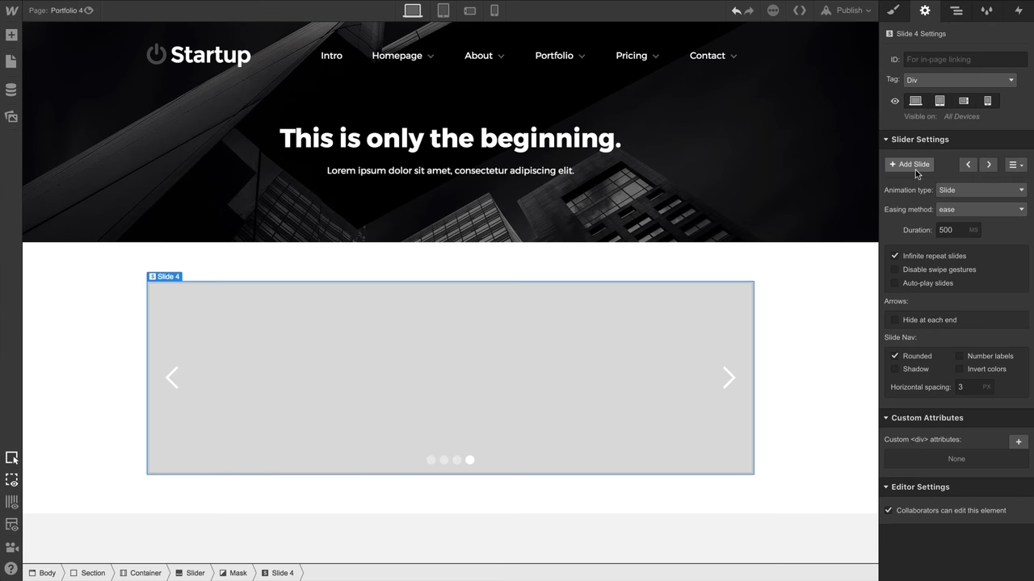
# Cycle through slides 1 to 4 with the slide nav dots and return to the first
pyautogui.click(433, 464)
pyautogui.click(443, 461)
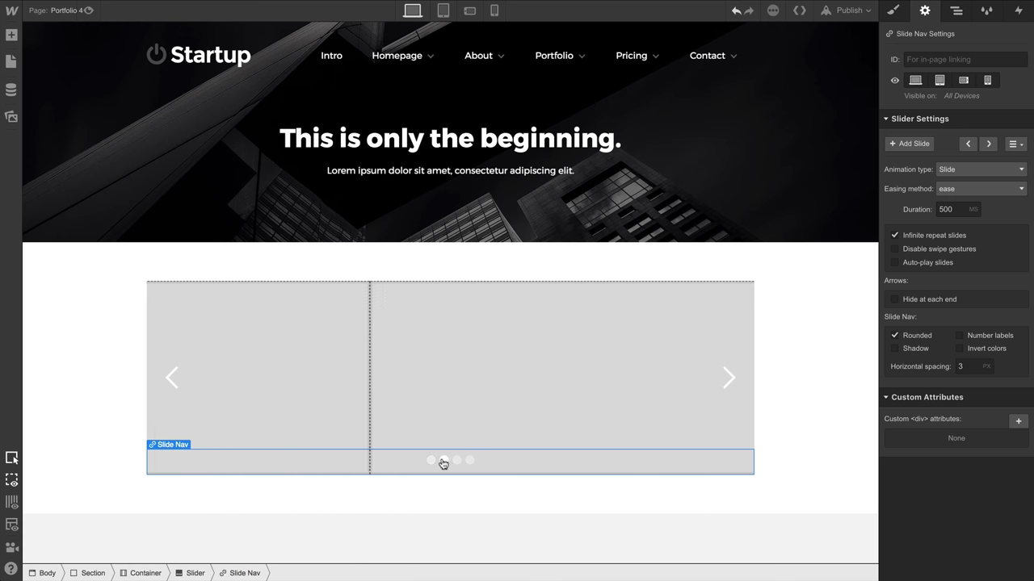
pyautogui.click(456, 464)
pyautogui.click(470, 463)
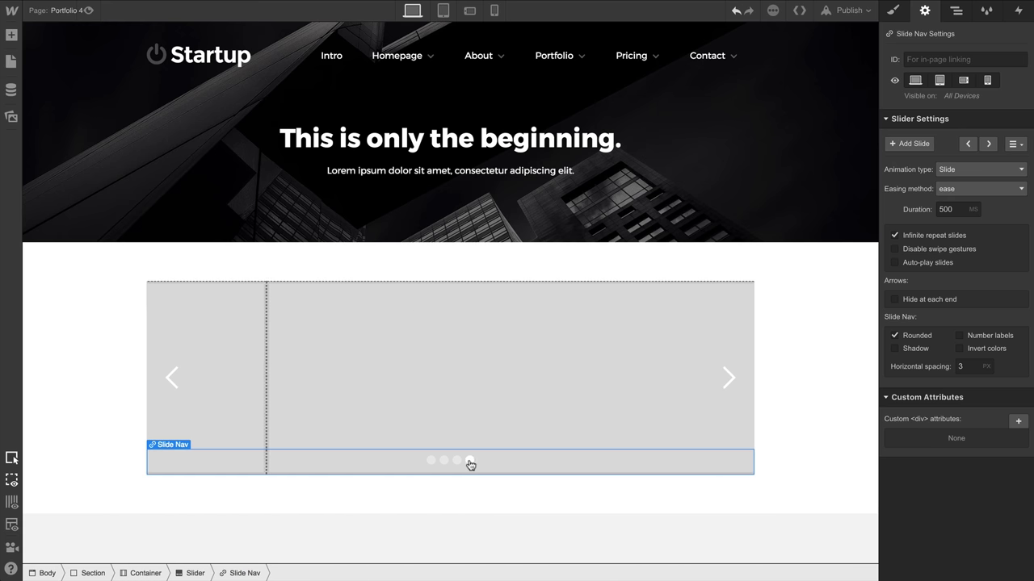
pyautogui.click(431, 463)
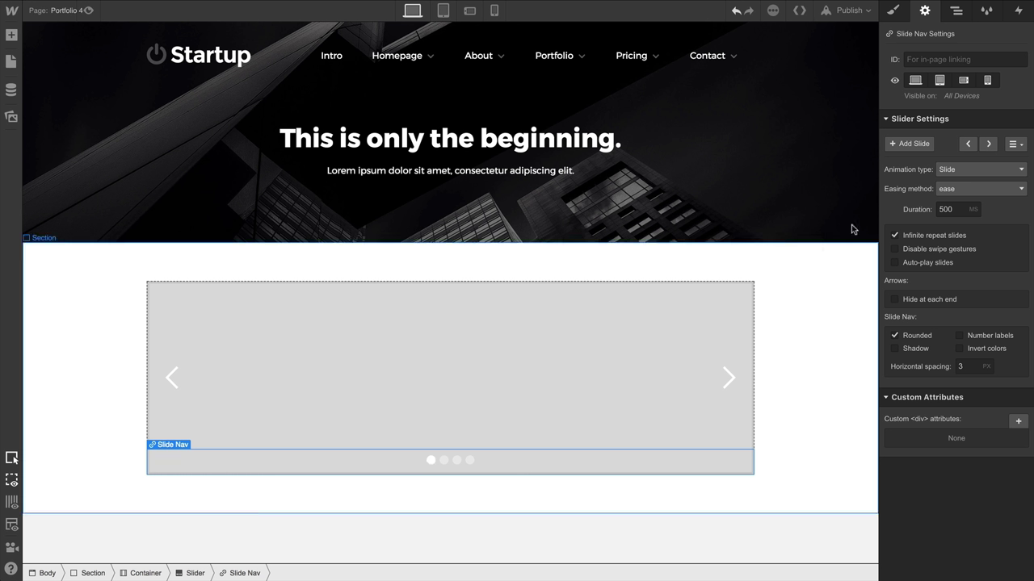
# Step through the slides with the next arrow and slide list, then show the Navigator tree
pyautogui.click(988, 146)
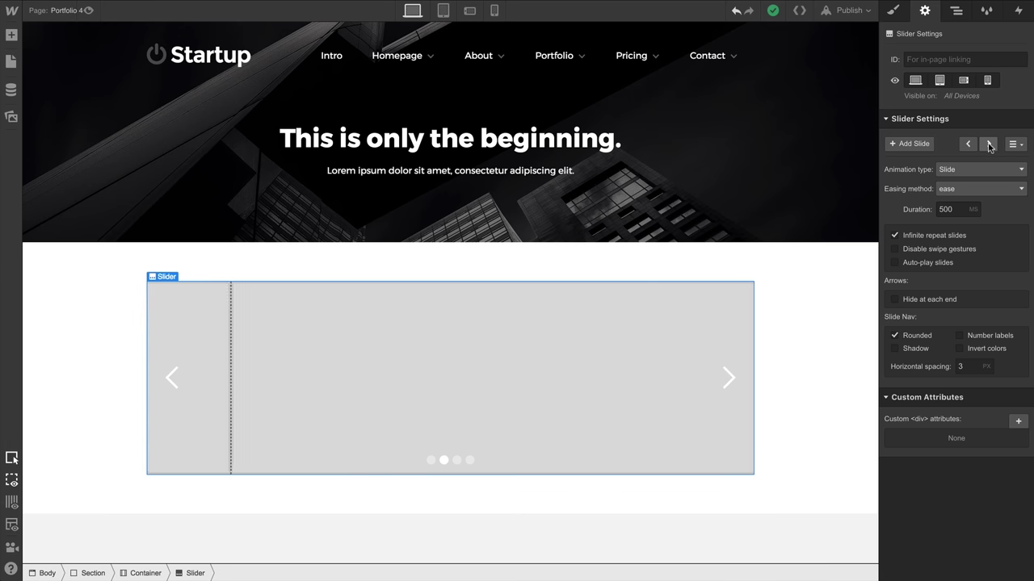
pyautogui.click(989, 146)
pyautogui.click(989, 146)
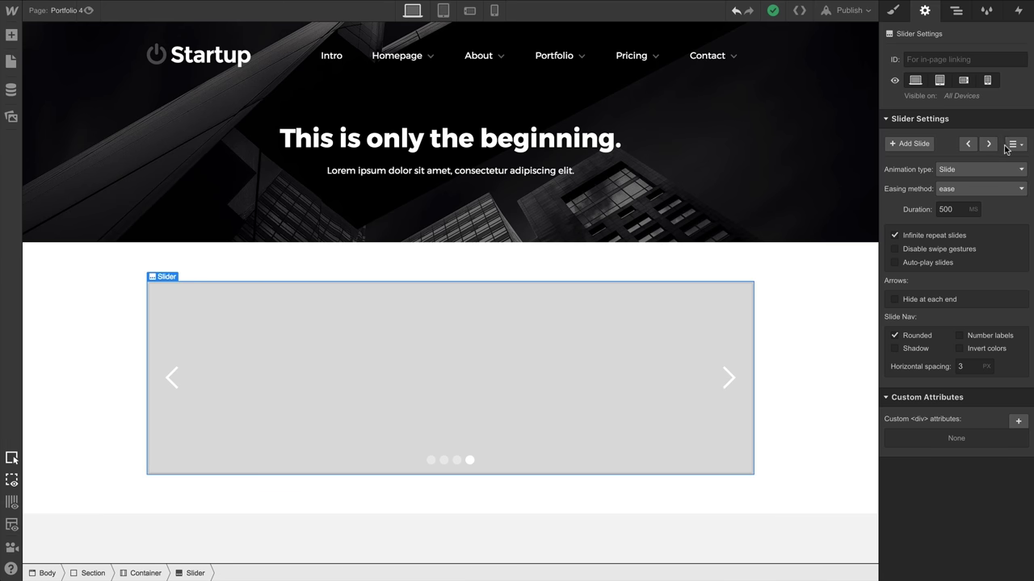
pyautogui.click(1013, 145)
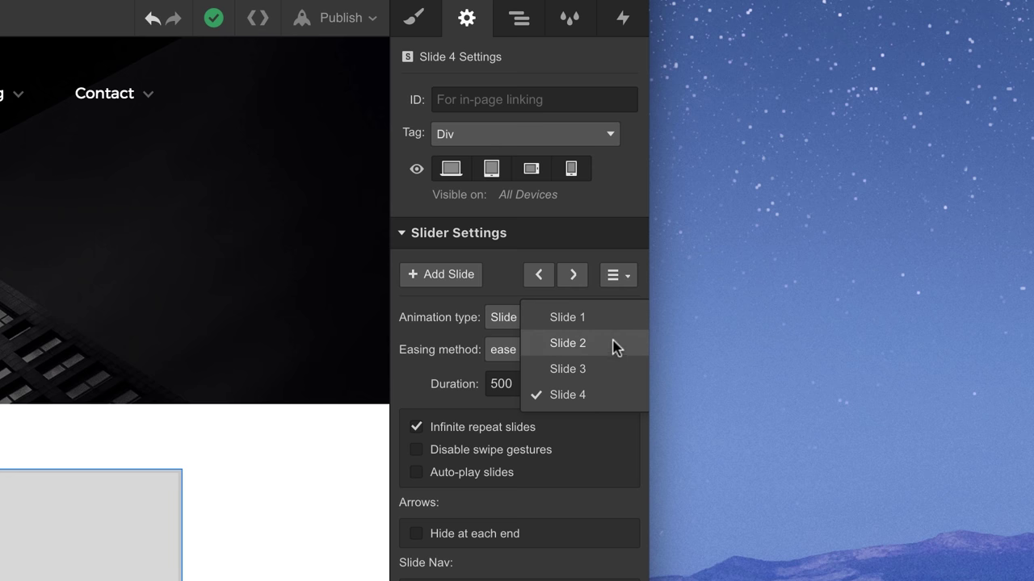
pyautogui.click(616, 277)
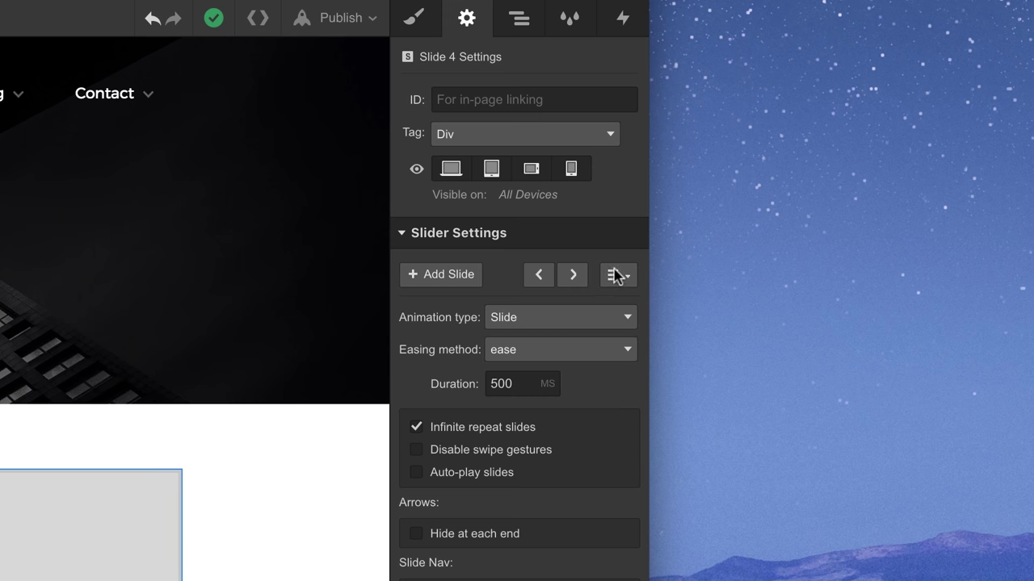
pyautogui.click(525, 26)
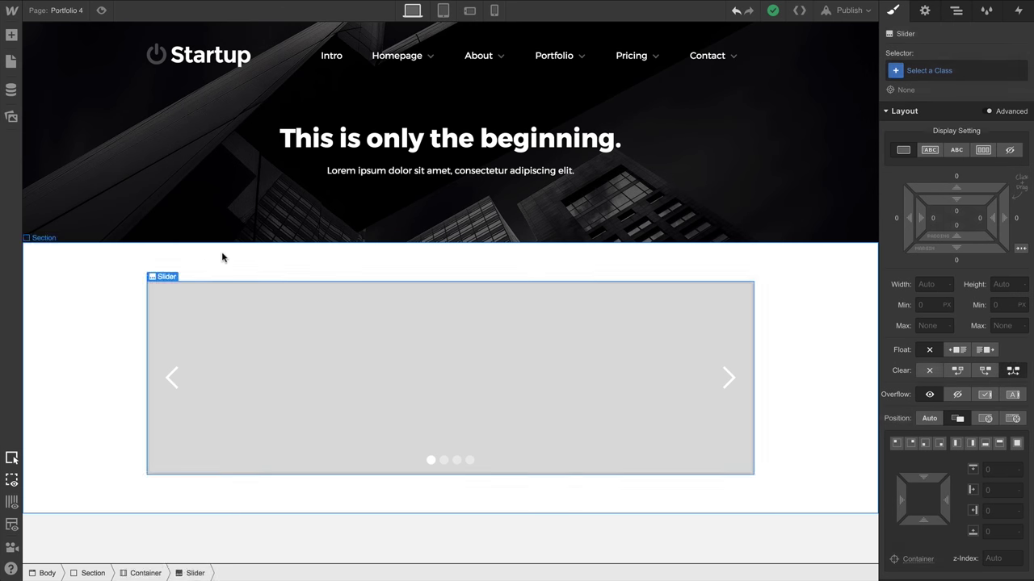
# Select Slide 1 and give it a new class named 'Slide 1'
pyautogui.click(494, 280)
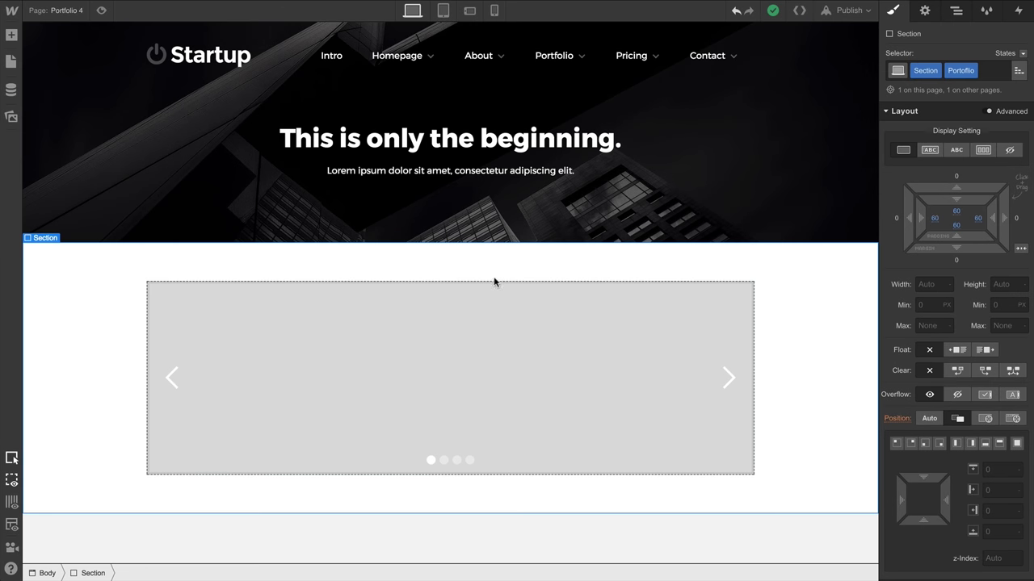
pyautogui.scroll(-1, 904, 312)
pyautogui.scroll(-4, 903, 312)
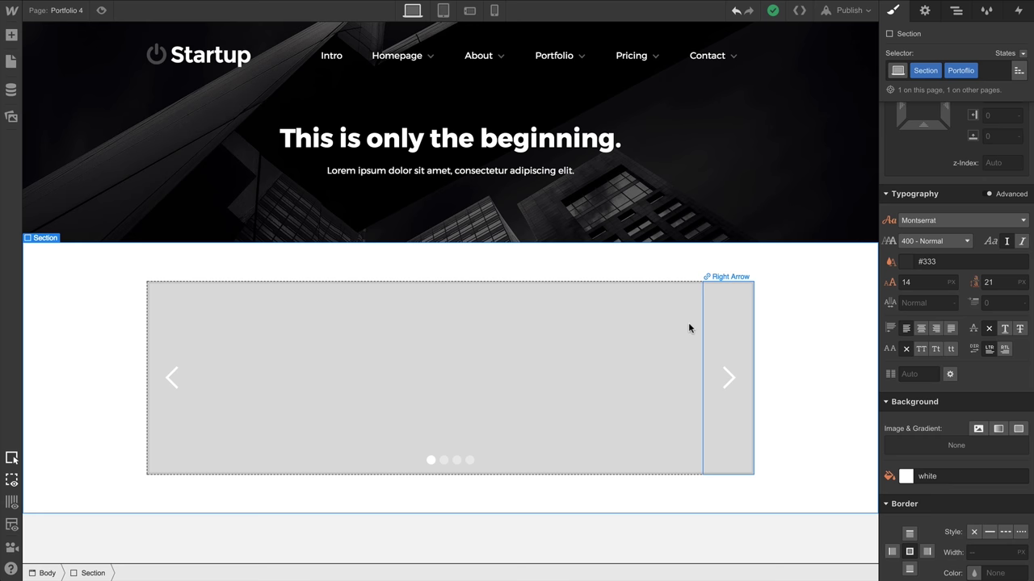
pyautogui.click(639, 331)
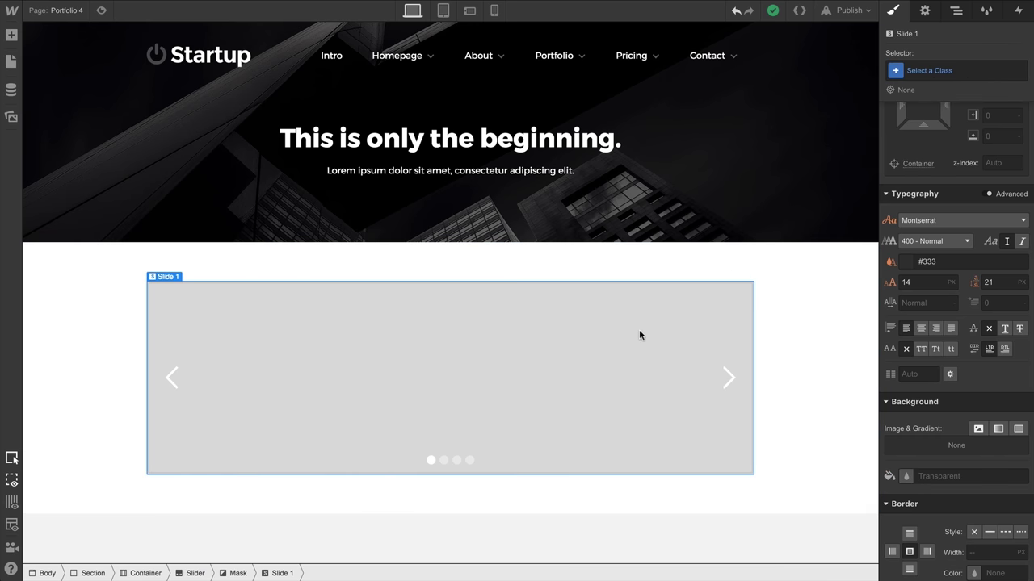
pyautogui.click(929, 70)
pyautogui.write('Slide 1')
pyautogui.press('Return')
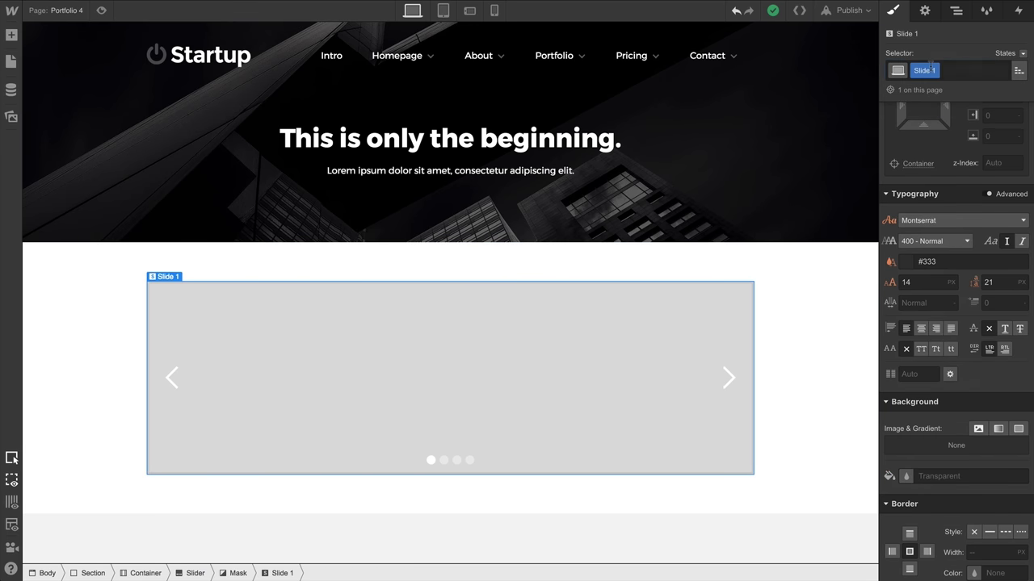
# Add the forest photo as Slide 1's background, non-repeating, centred and sized to Cover
pyautogui.click(977, 429)
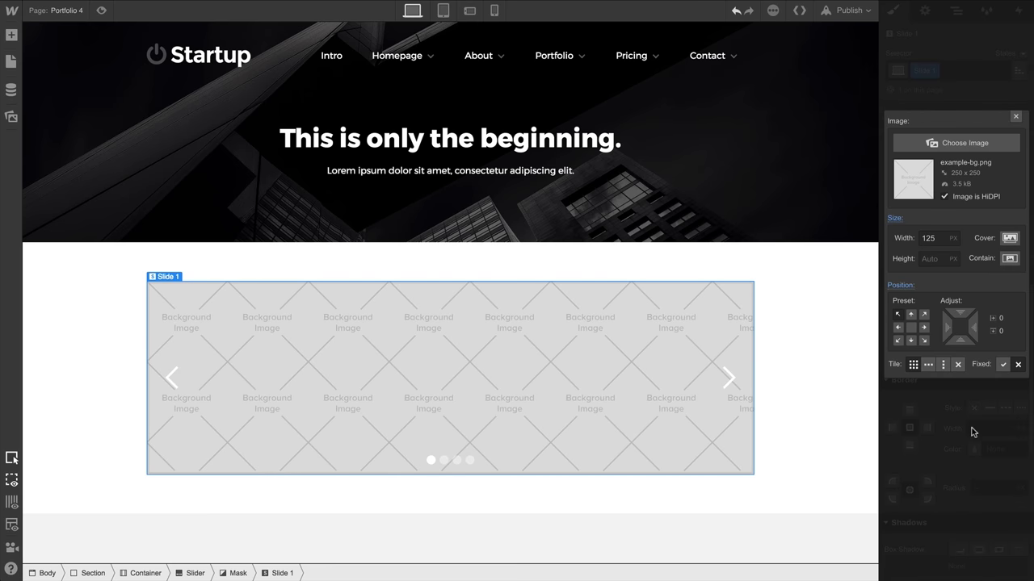
pyautogui.click(988, 147)
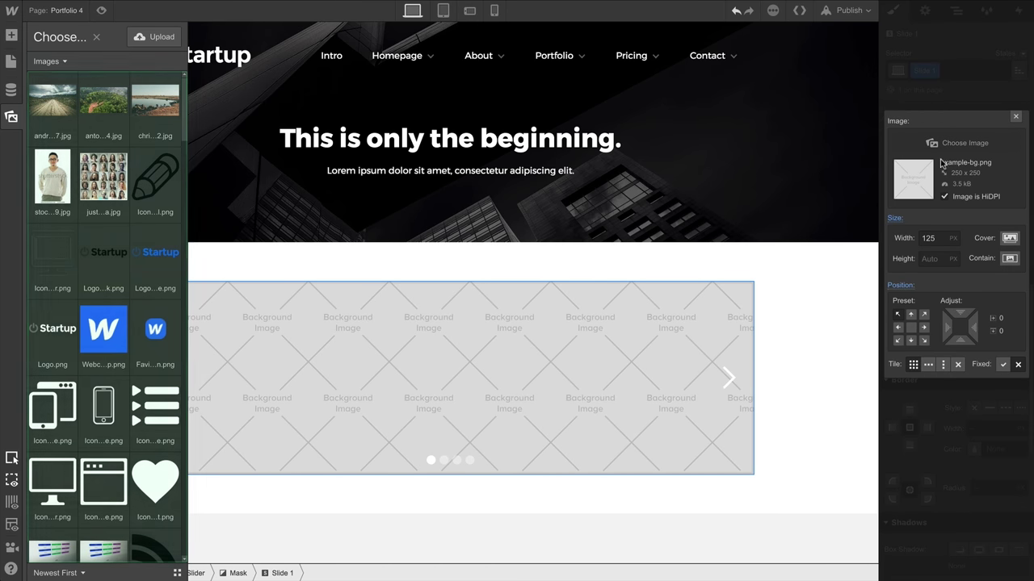
pyautogui.click(117, 108)
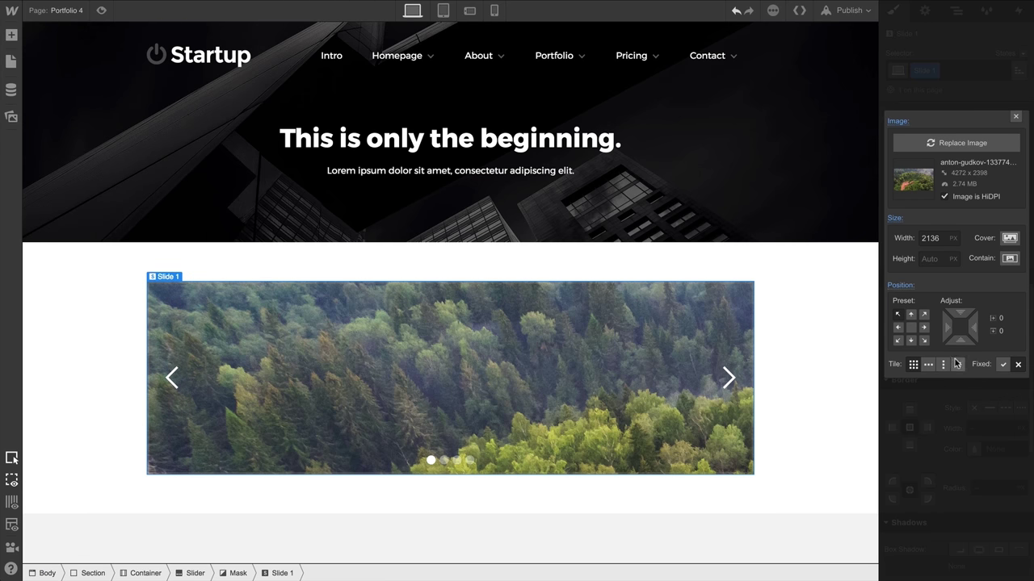
pyautogui.click(955, 364)
pyautogui.click(912, 327)
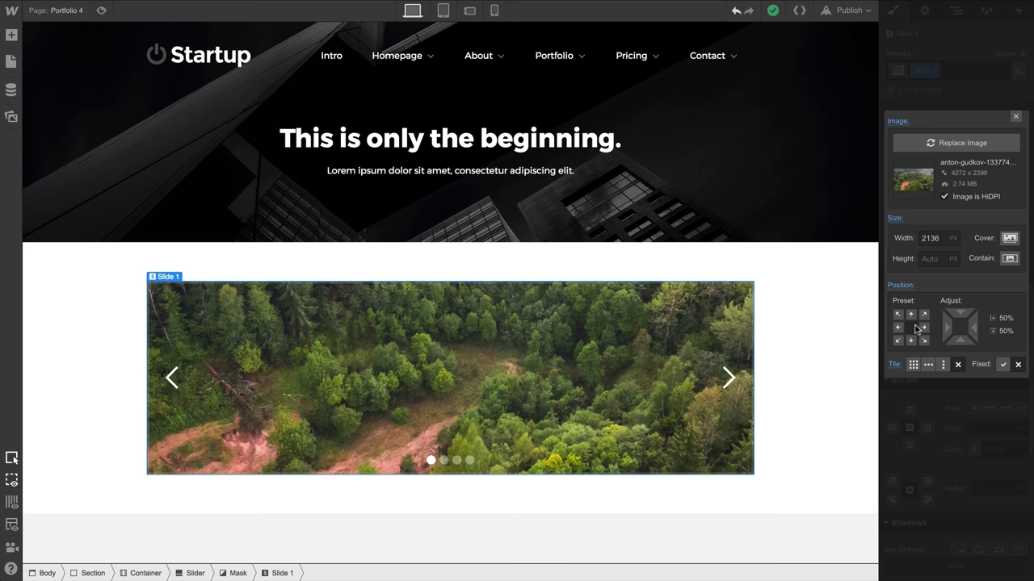
pyautogui.click(1010, 258)
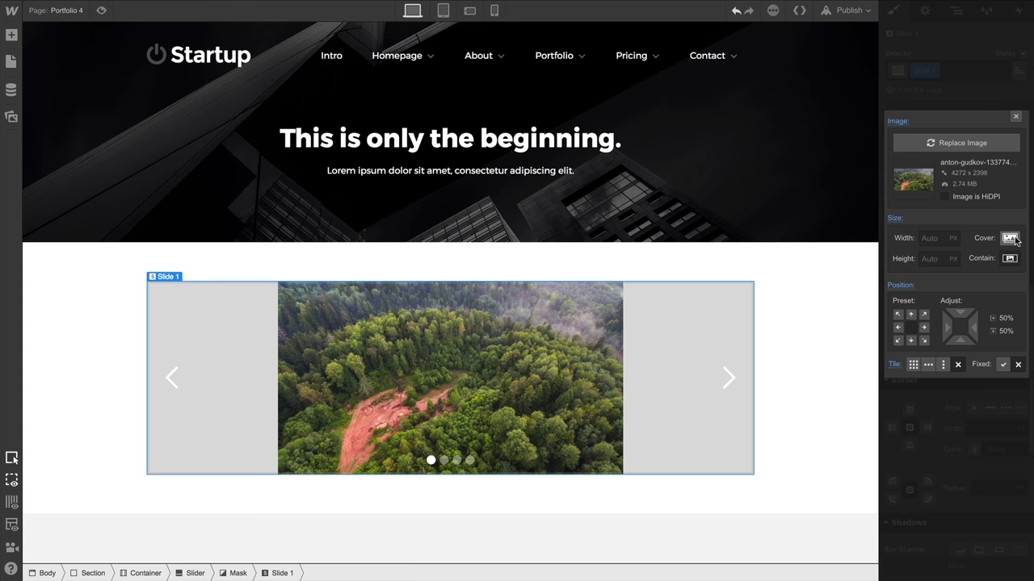
pyautogui.click(1011, 239)
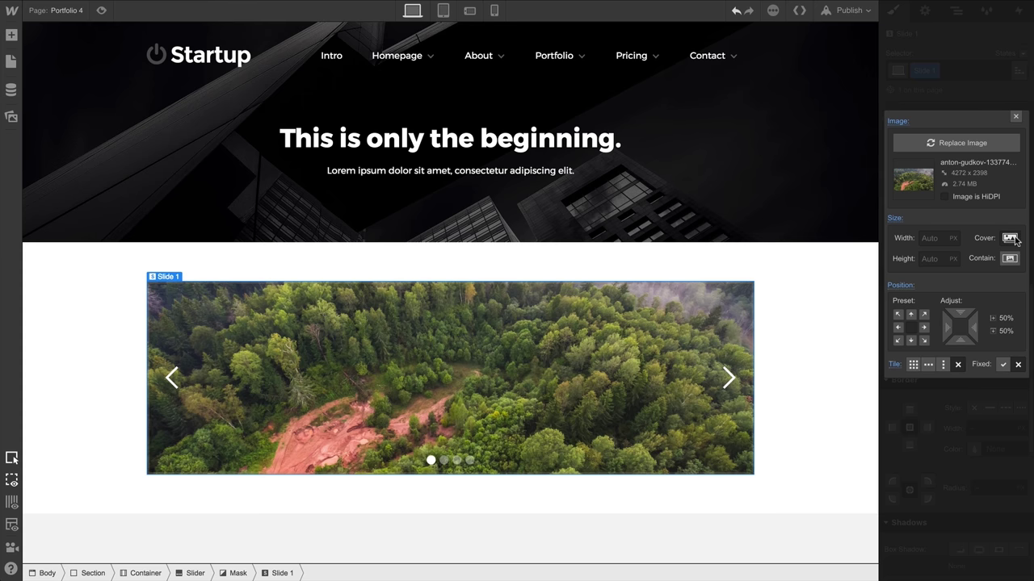
# Preview the page, click through the slider arrows, then exit preview
pyautogui.click(101, 10)
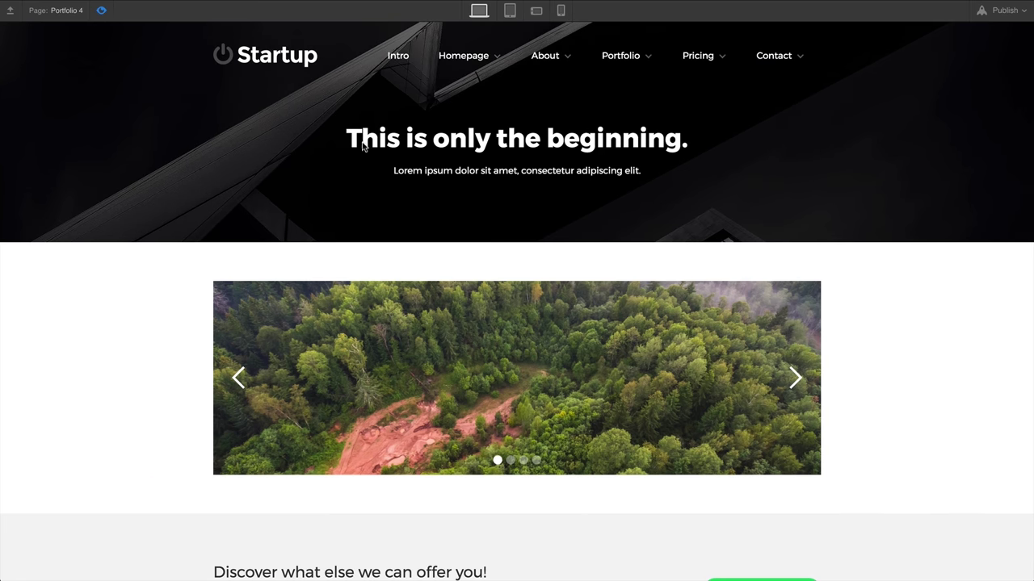
pyautogui.click(791, 379)
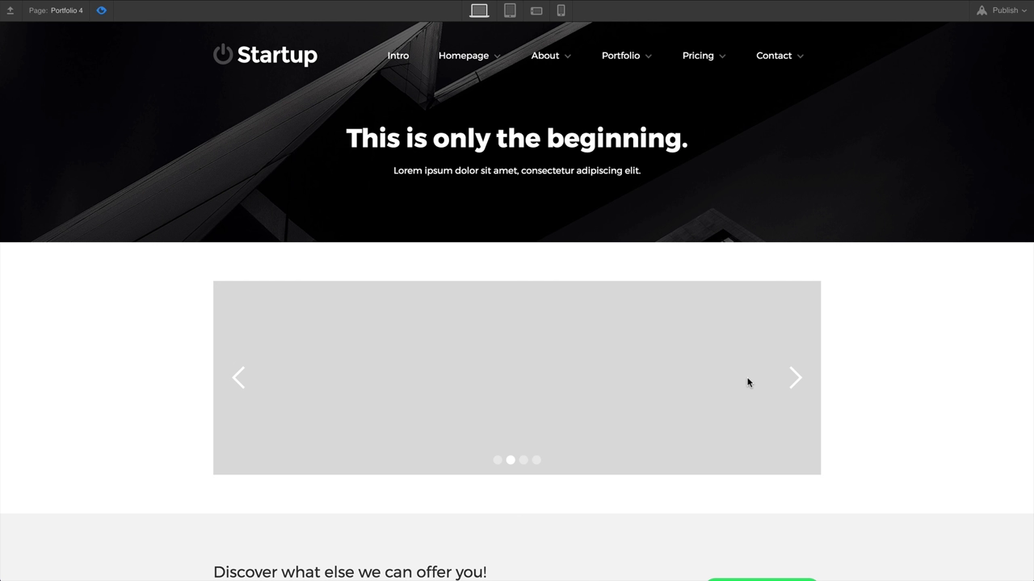
pyautogui.click(239, 379)
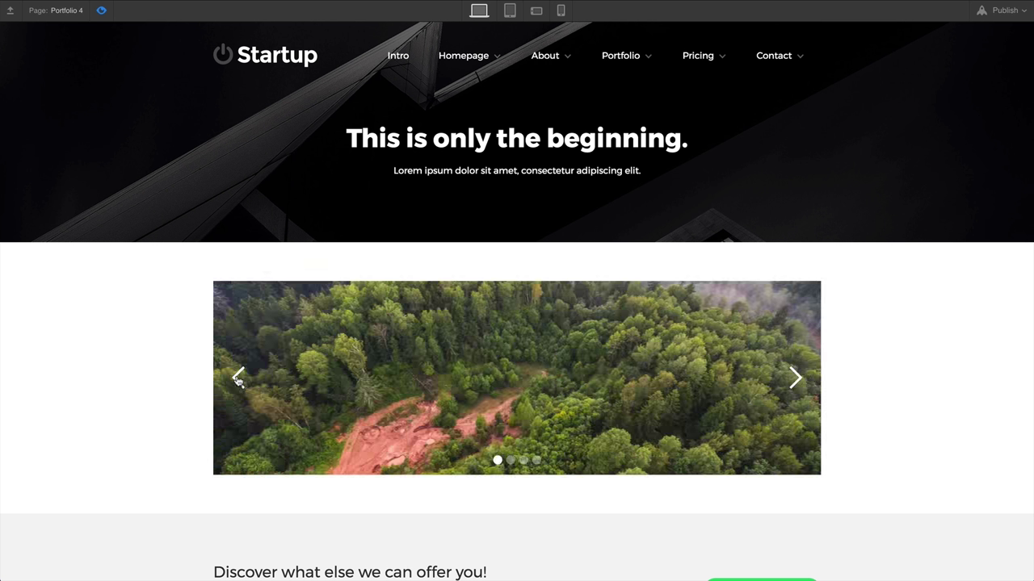
pyautogui.click(101, 10)
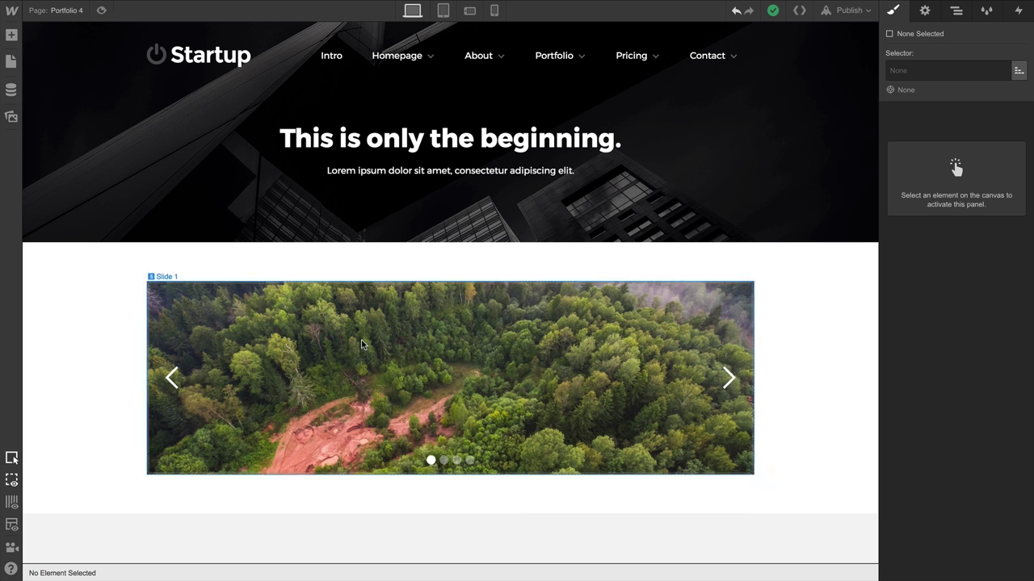
# Select the whole Slider from the breadcrumb and edit its Height field
pyautogui.click(289, 438)
pyautogui.click(200, 572)
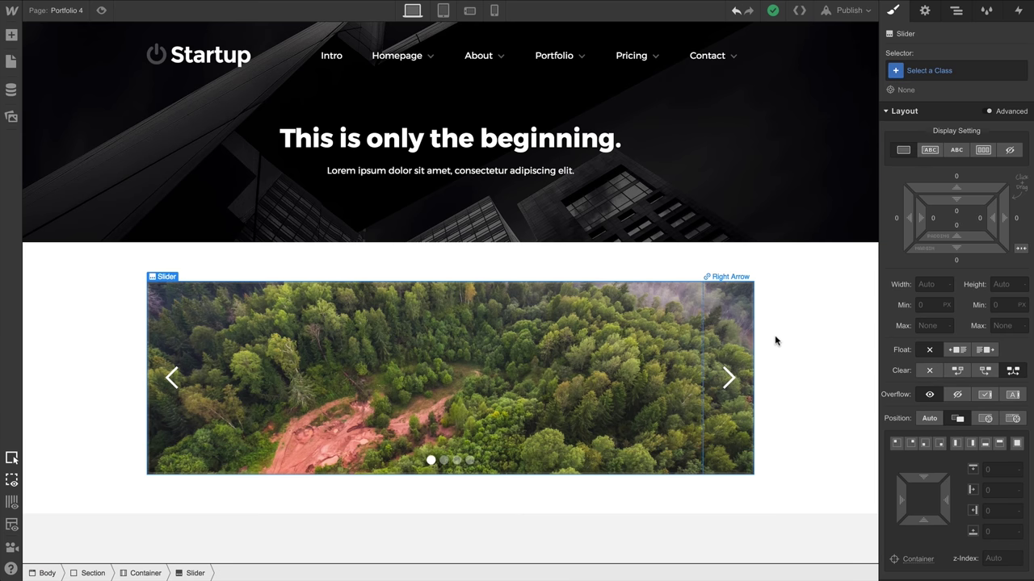
pyautogui.click(998, 285)
# Set the slider's height to 500 px
pyautogui.write('500')
pyautogui.press('Return')
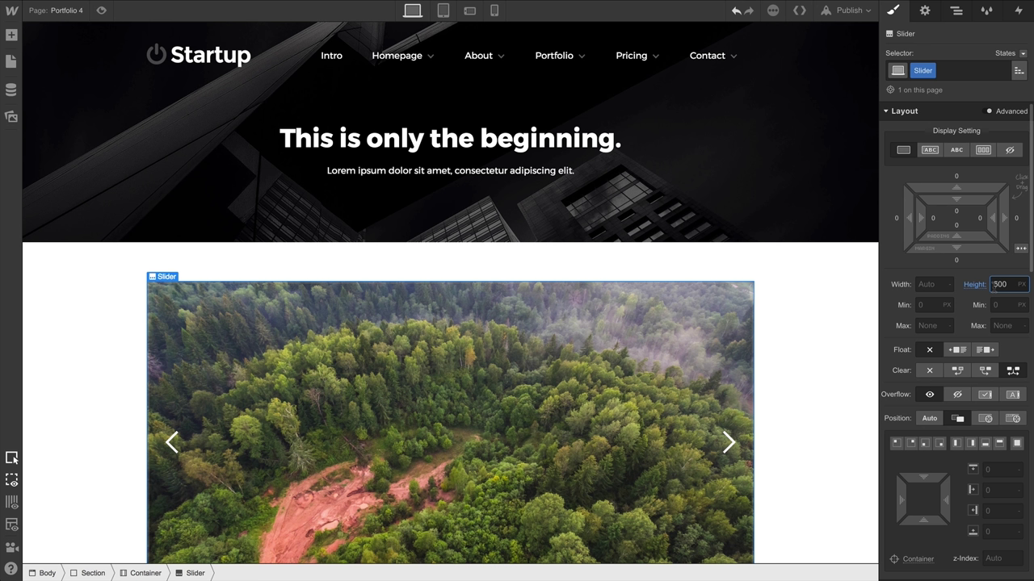
pyautogui.scroll(-3, 833, 299)
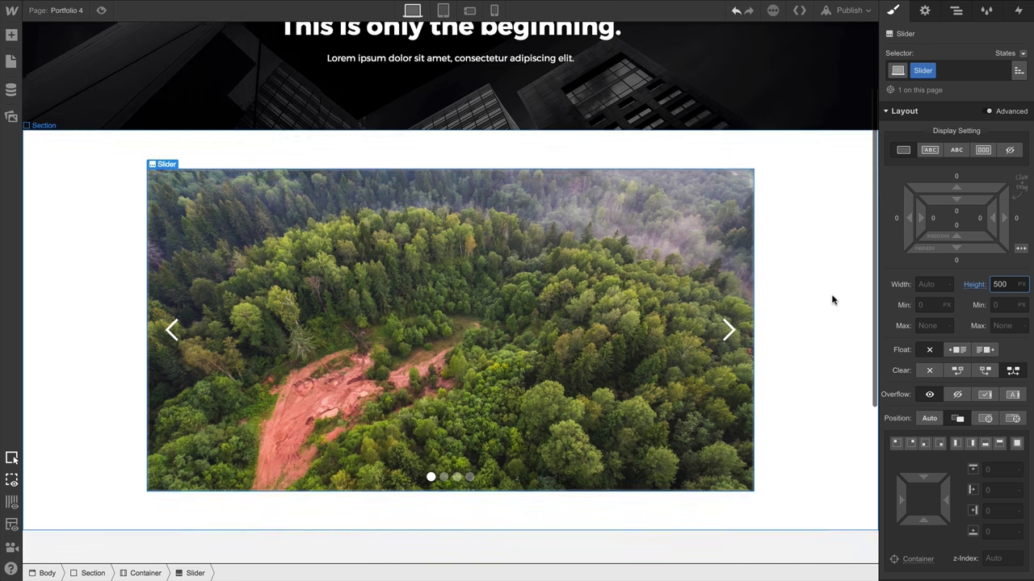
# Move the Slider out of the Container to Body level and set its height to 100vh
pyautogui.click(956, 10)
pyautogui.moveTo(936, 181); pyautogui.dragTo(942, 143)
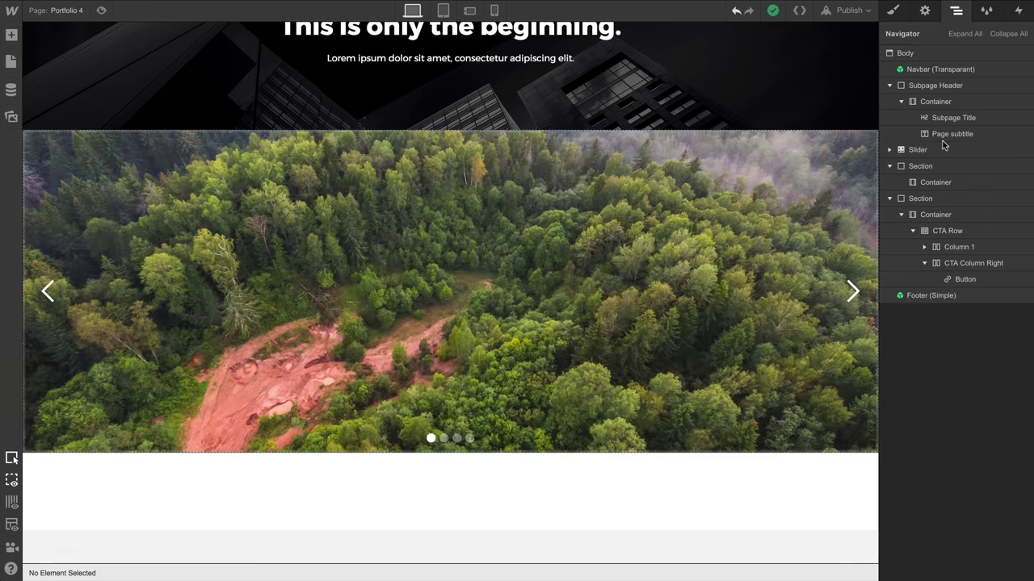
pyautogui.click(935, 150)
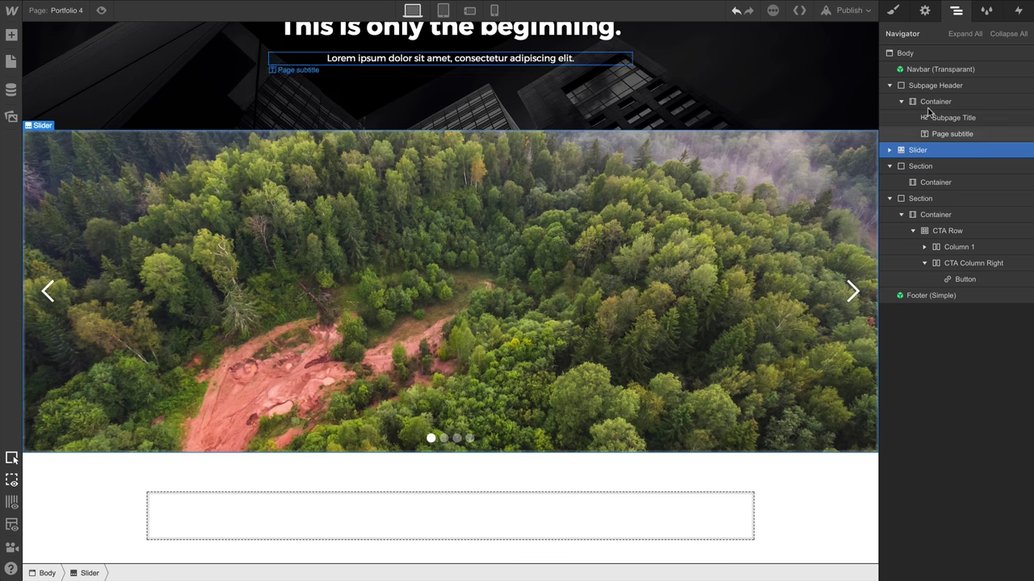
pyautogui.click(892, 9)
pyautogui.click(1001, 284)
pyautogui.write('100vh')
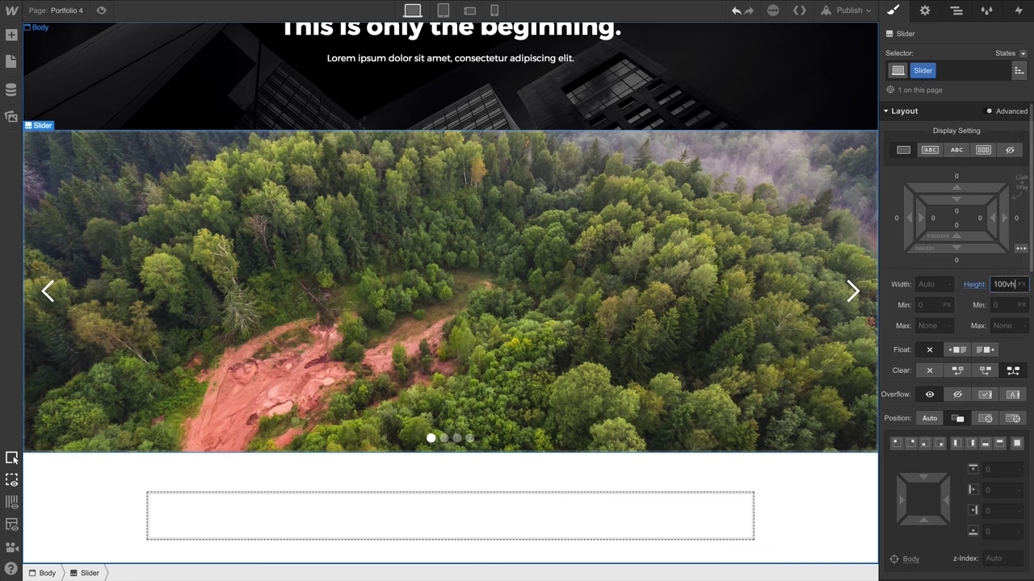
pyautogui.press('Return')
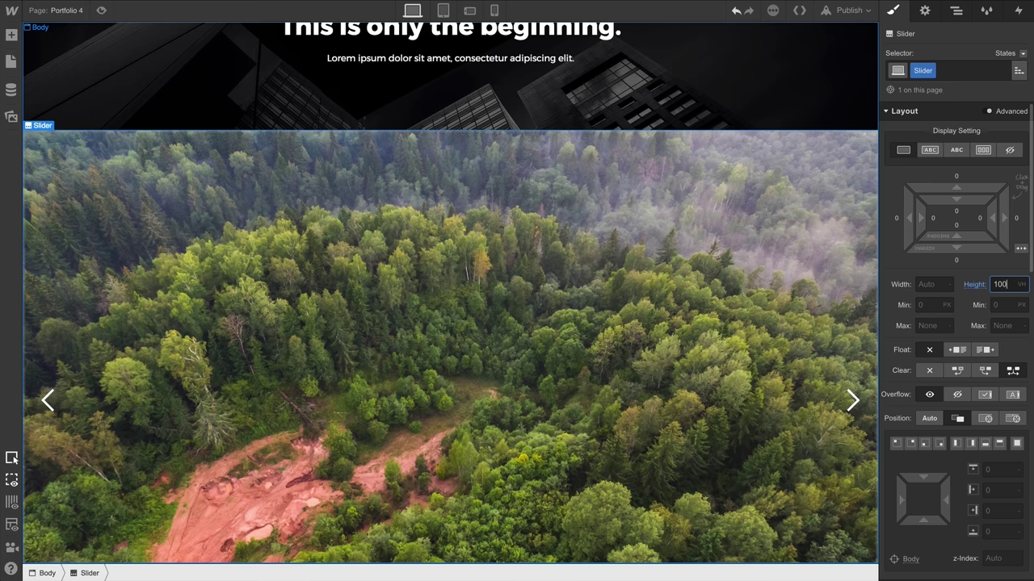
pyautogui.scroll(-2, 790, 293)
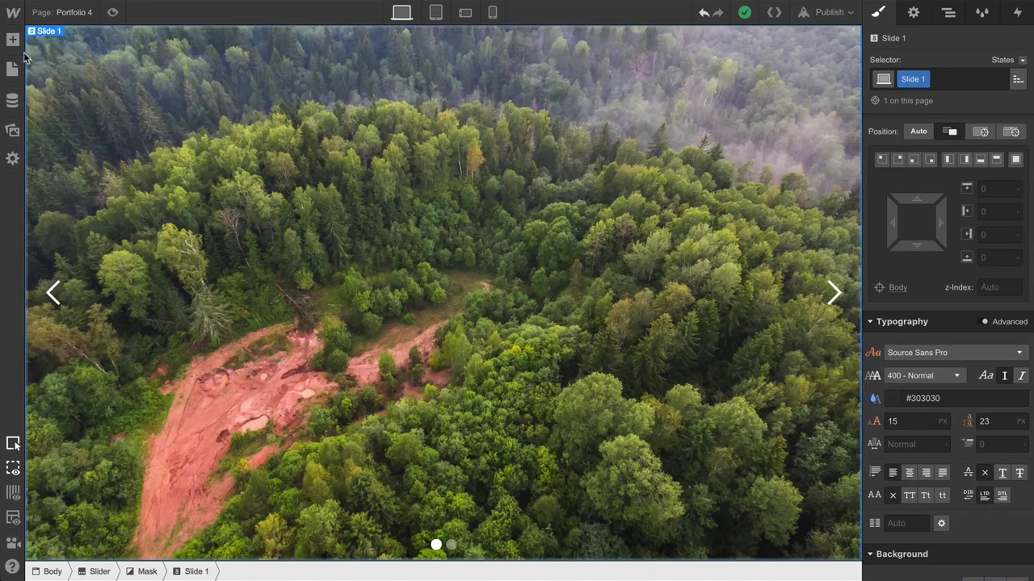
# Add a Container to Slide 1 with a Heading inside it
pyautogui.press('a')
pyautogui.moveTo(118, 131); pyautogui.dragTo(288, 62)
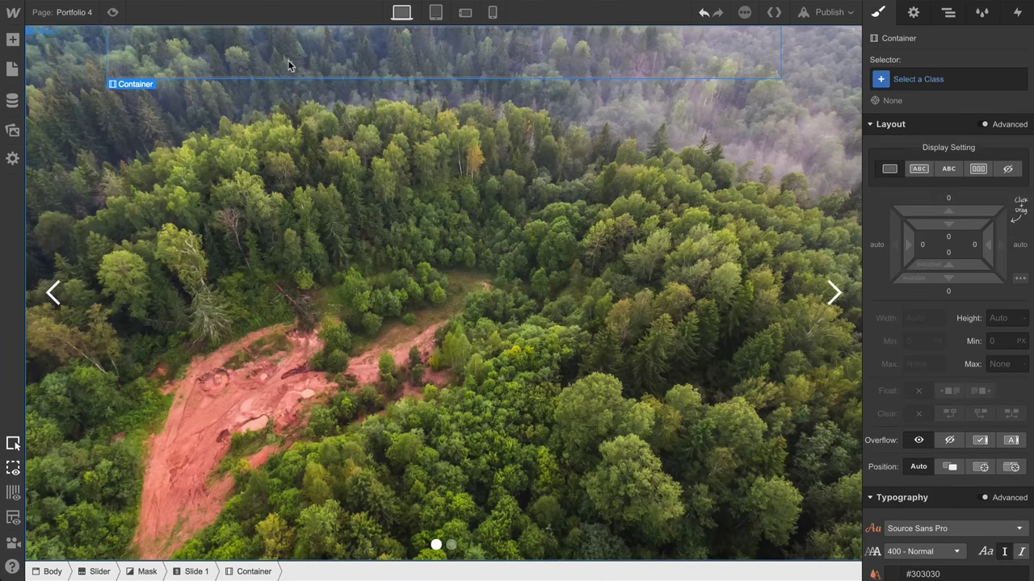
pyautogui.click(22, 45)
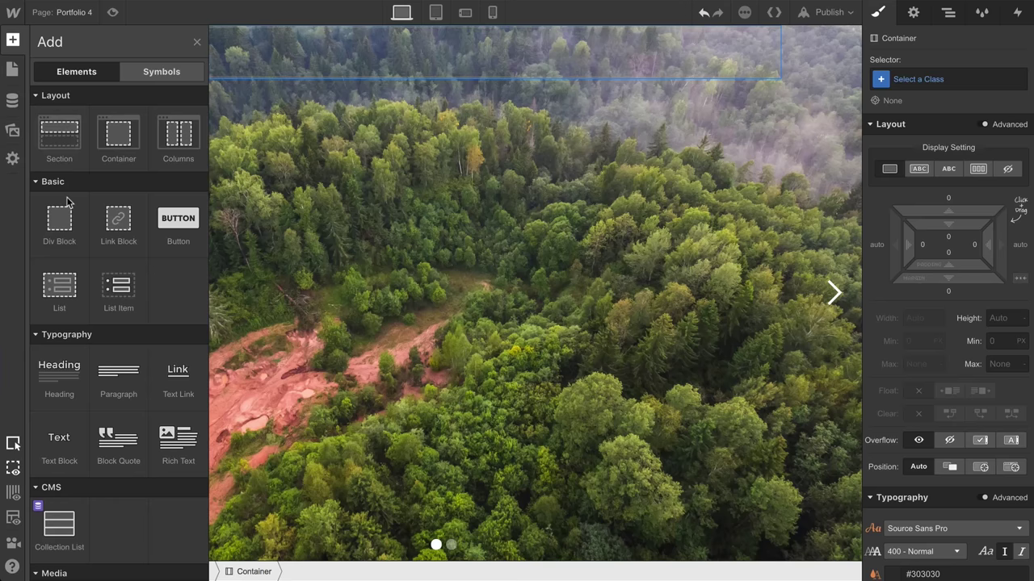
pyautogui.moveTo(59, 367); pyautogui.dragTo(202, 53)
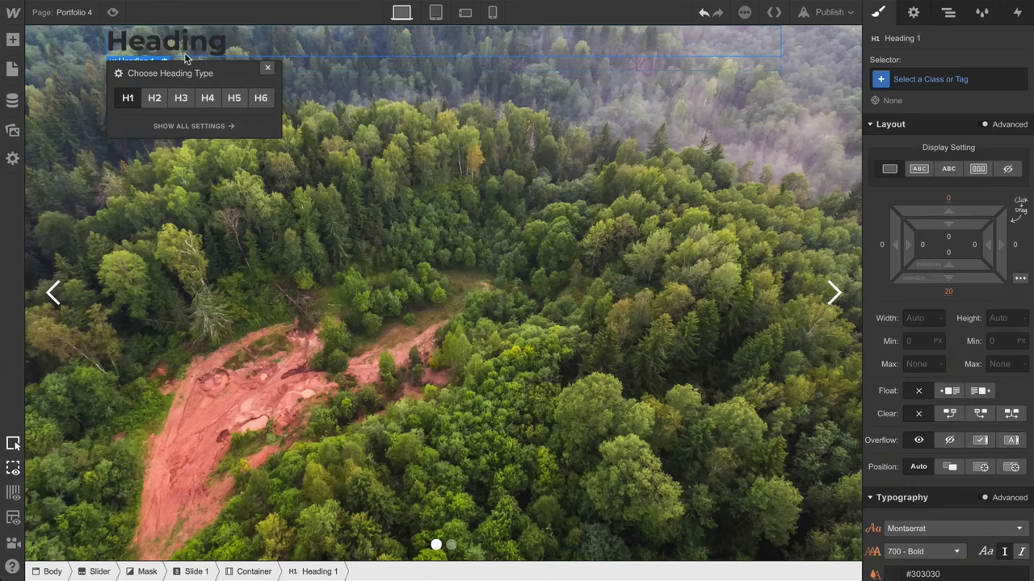
# Add a paragraph under the heading and duplicate it for two lorem ipsum paragraphs
pyautogui.click(15, 44)
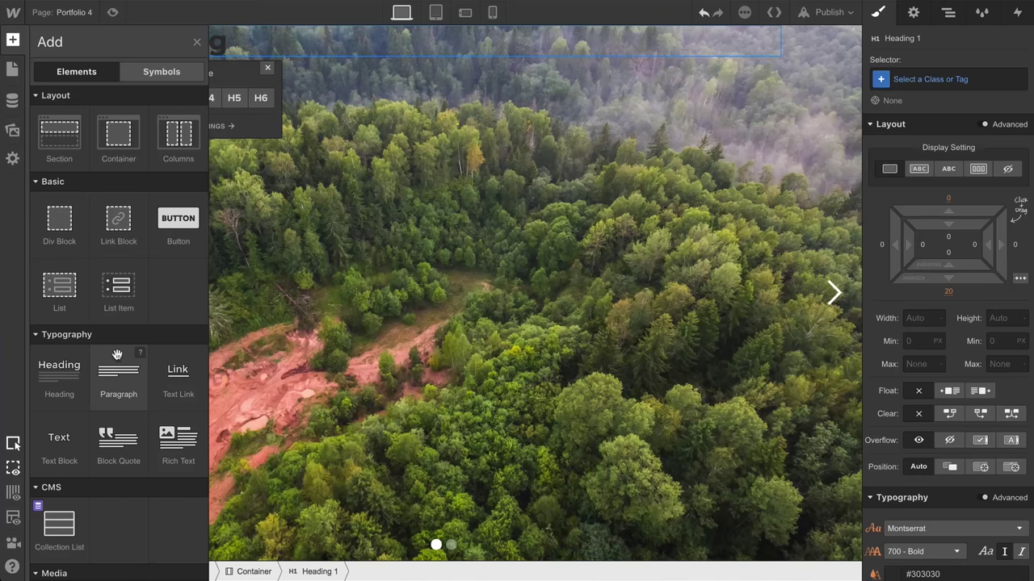
pyautogui.moveTo(119, 356); pyautogui.dragTo(224, 86)
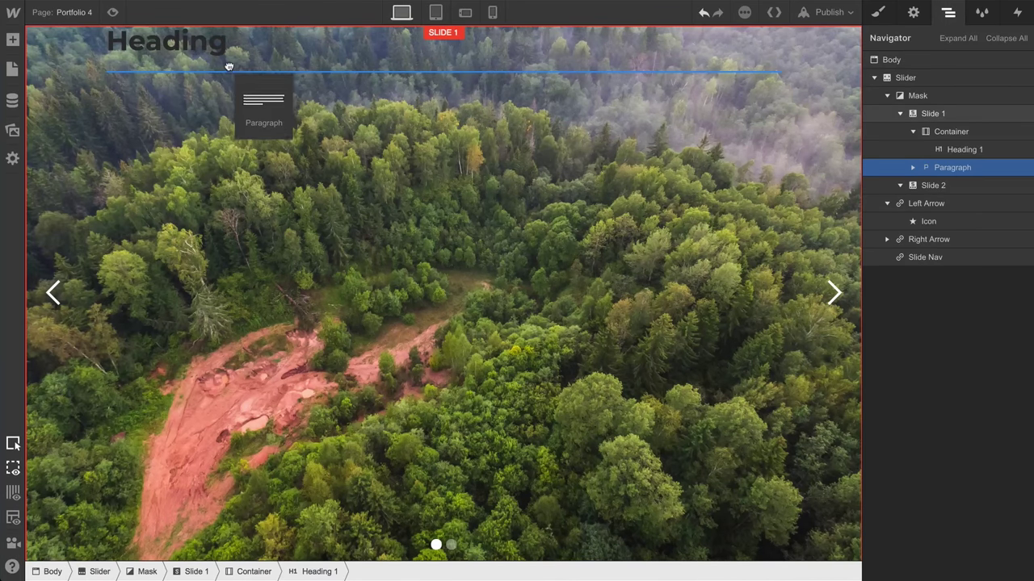
pyautogui.moveTo(229, 66); pyautogui.dragTo(231, 65)
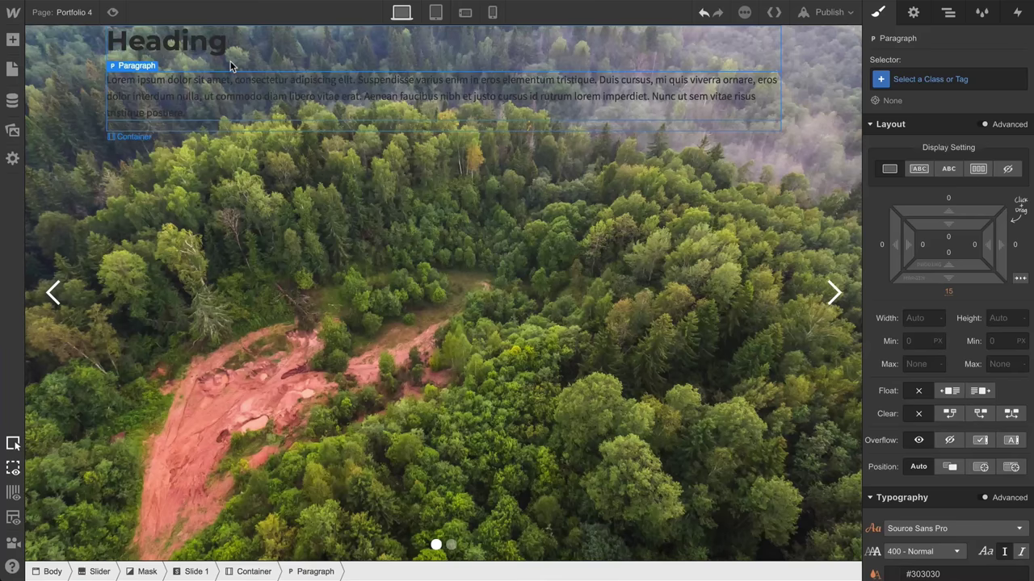
pyautogui.rightClick(247, 78)
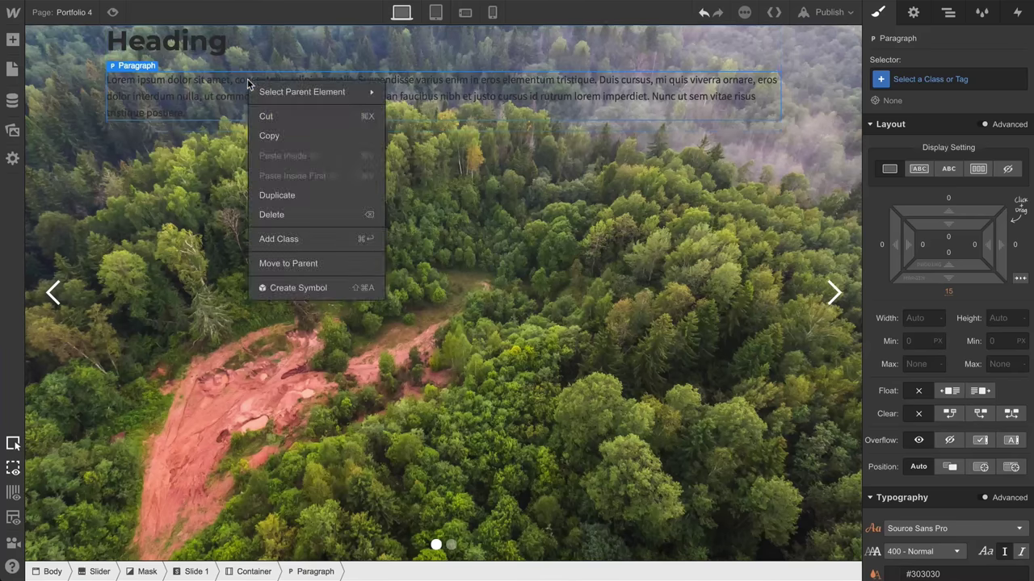
pyautogui.click(279, 195)
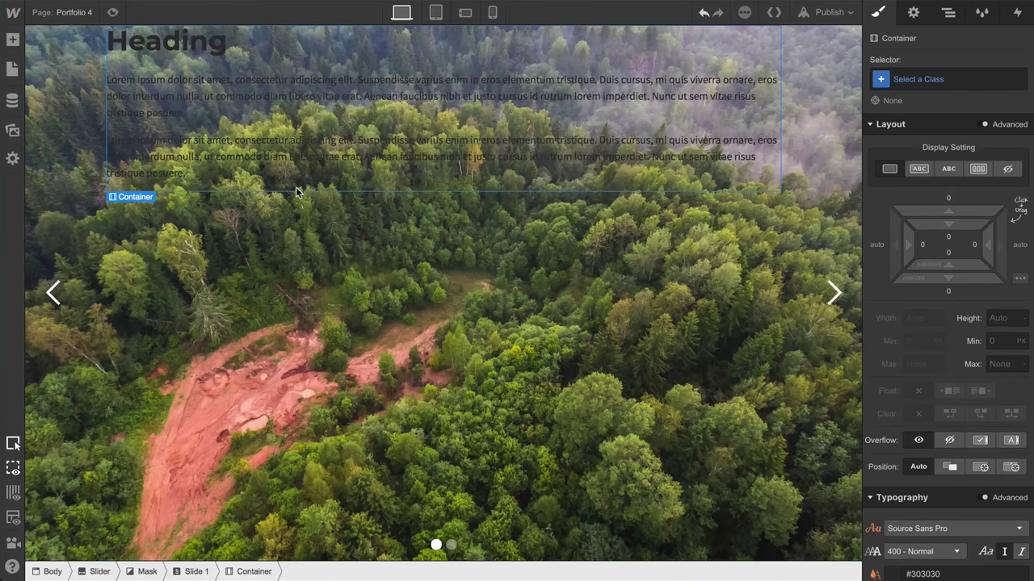
# Set Slide 1's typography colour to white
pyautogui.click(299, 206)
pyautogui.scroll(-3, 926, 263)
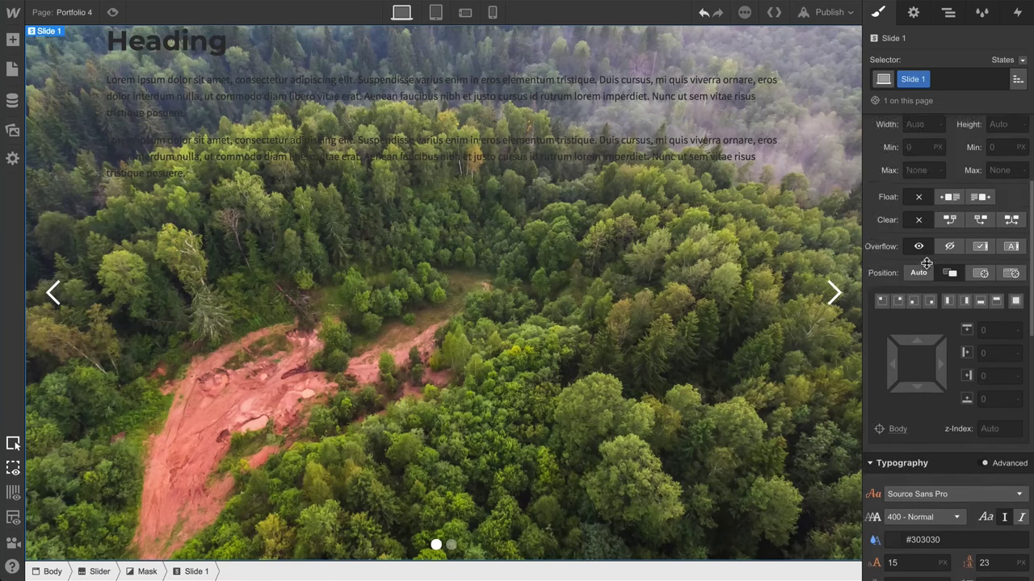
pyautogui.scroll(-1, 926, 264)
pyautogui.click(892, 492)
pyautogui.moveTo(898, 352); pyautogui.dragTo(883, 263)
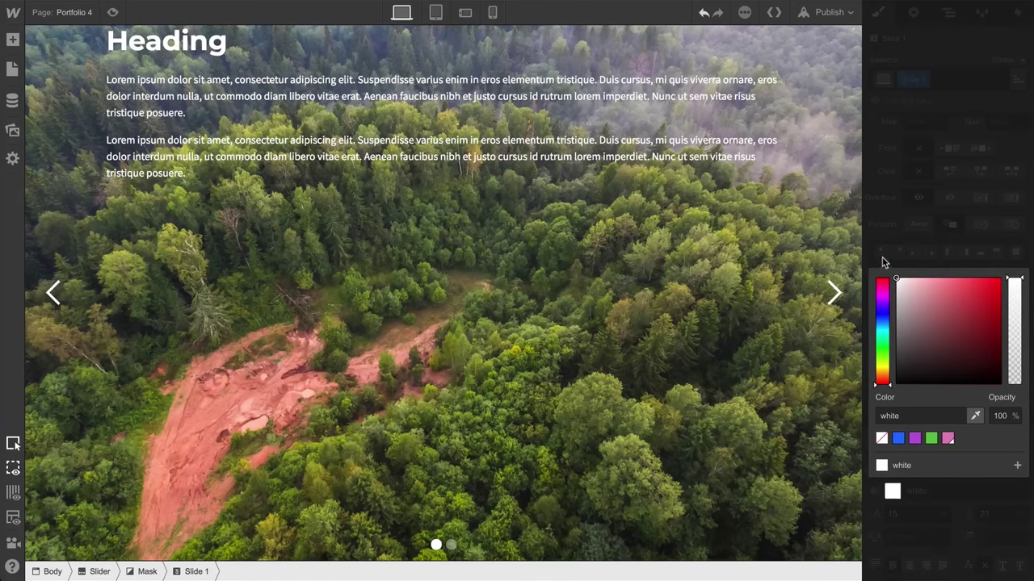
pyautogui.click(883, 263)
# Add a Button below the second paragraph and dismiss Link Settings
pyautogui.click(13, 39)
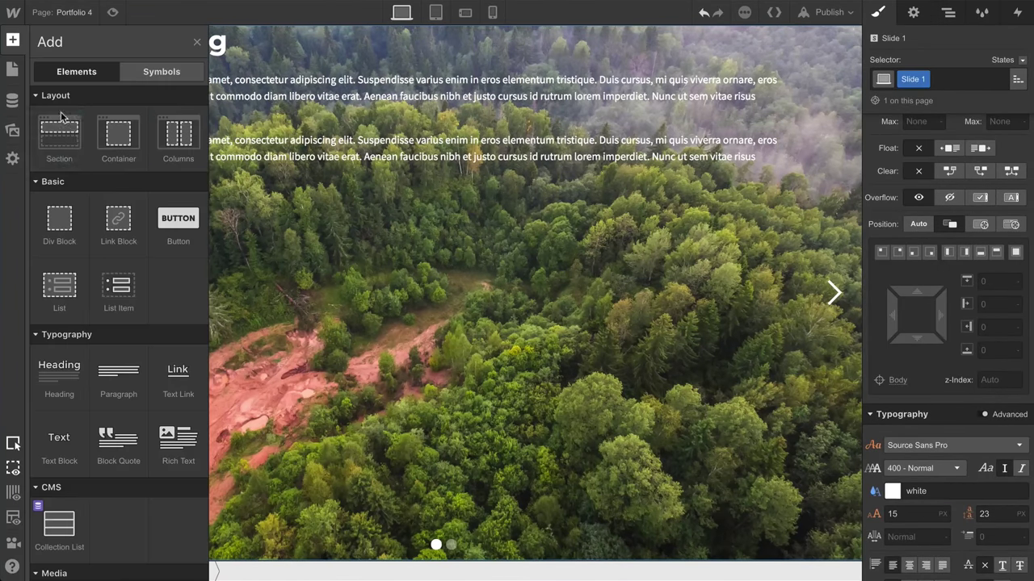
pyautogui.moveTo(174, 218); pyautogui.dragTo(175, 184)
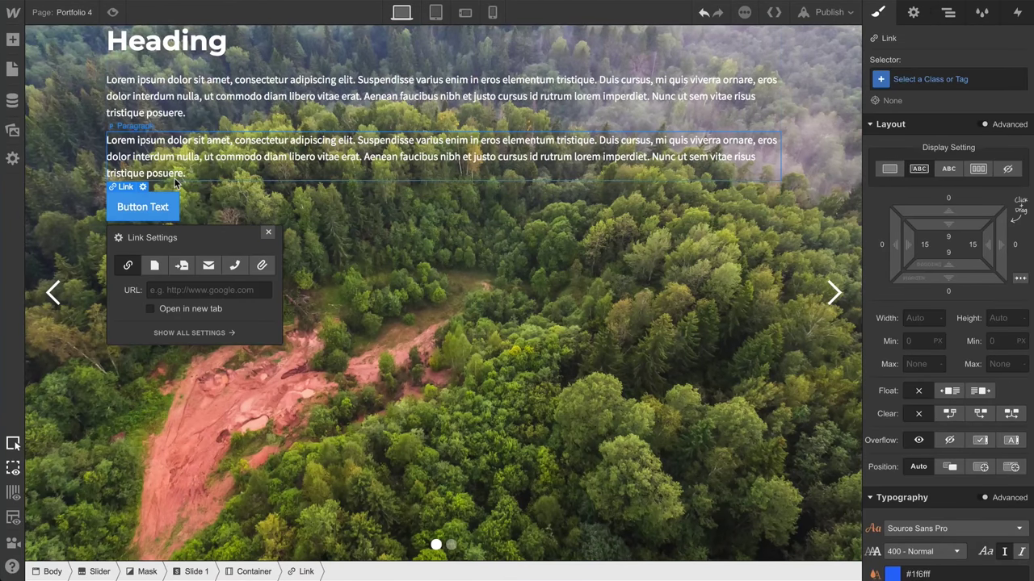
pyautogui.click(206, 215)
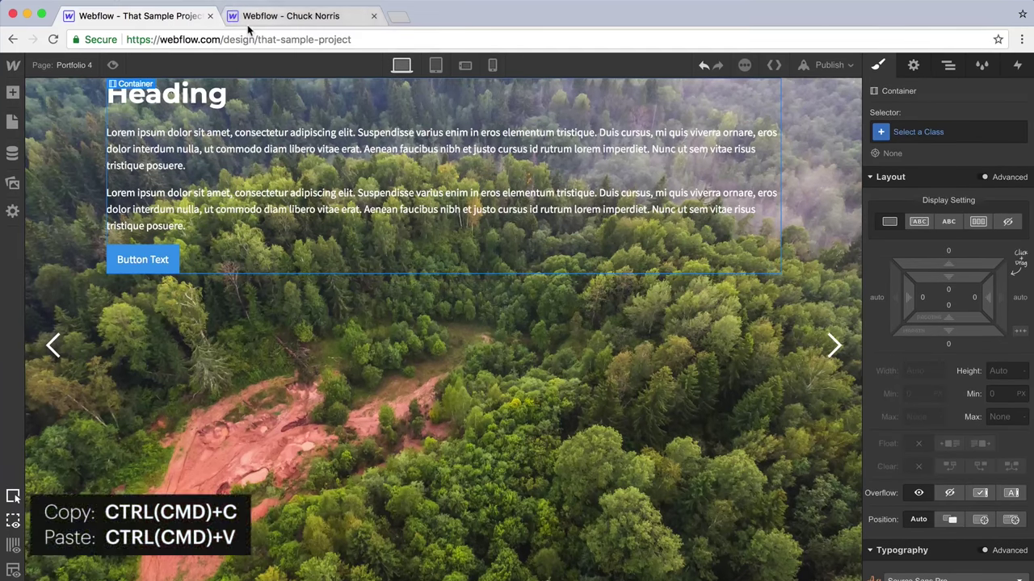
# Copy from the Chuck Norris project and paste into Slide 1 with Cmd+V
pyautogui.click(255, 18)
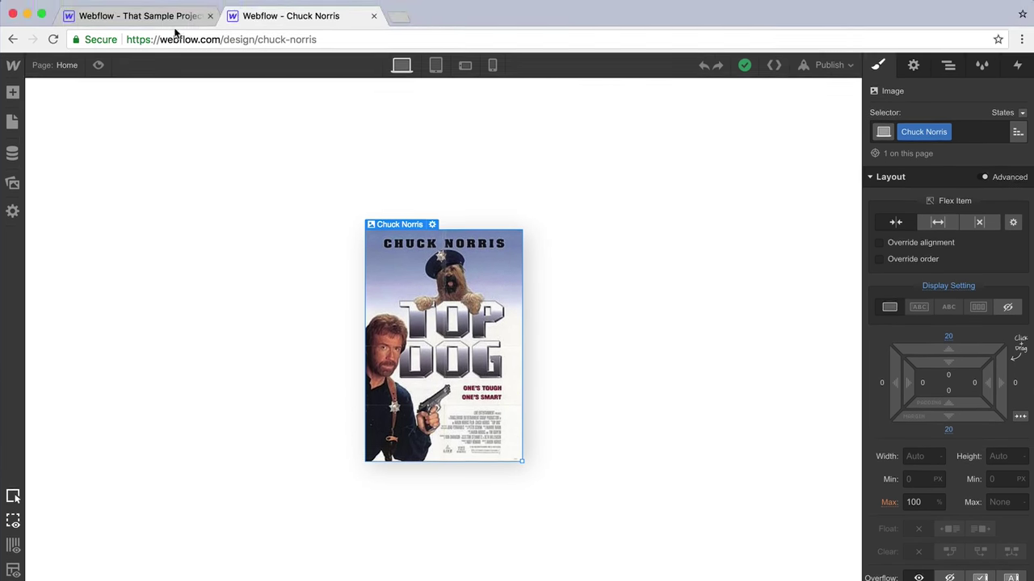
pyautogui.click(159, 18)
pyautogui.press('super+v')
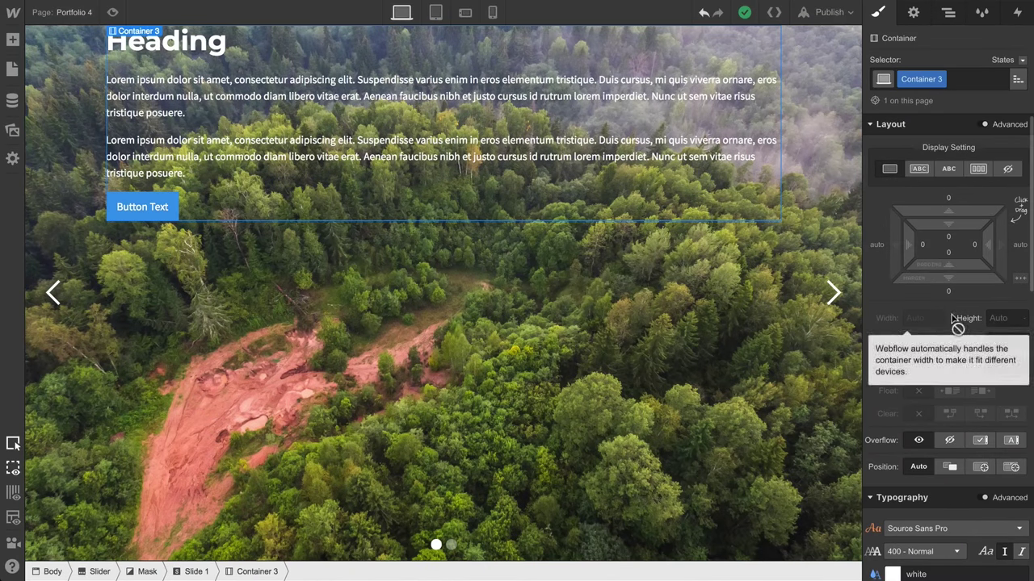
# Set Container 3's height to 100%
pyautogui.click(993, 318)
pyautogui.write('100%')
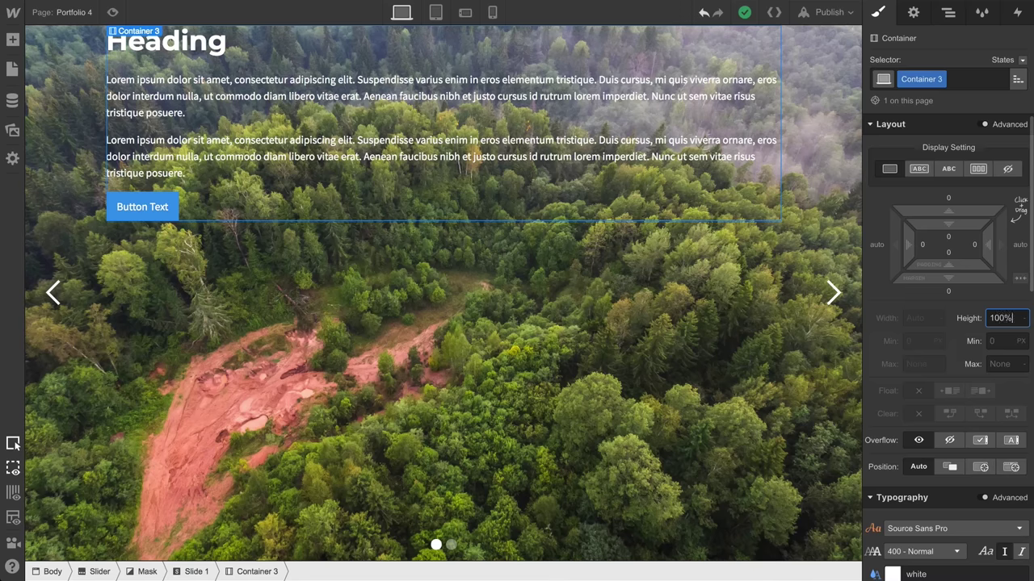
pyautogui.press('Return')
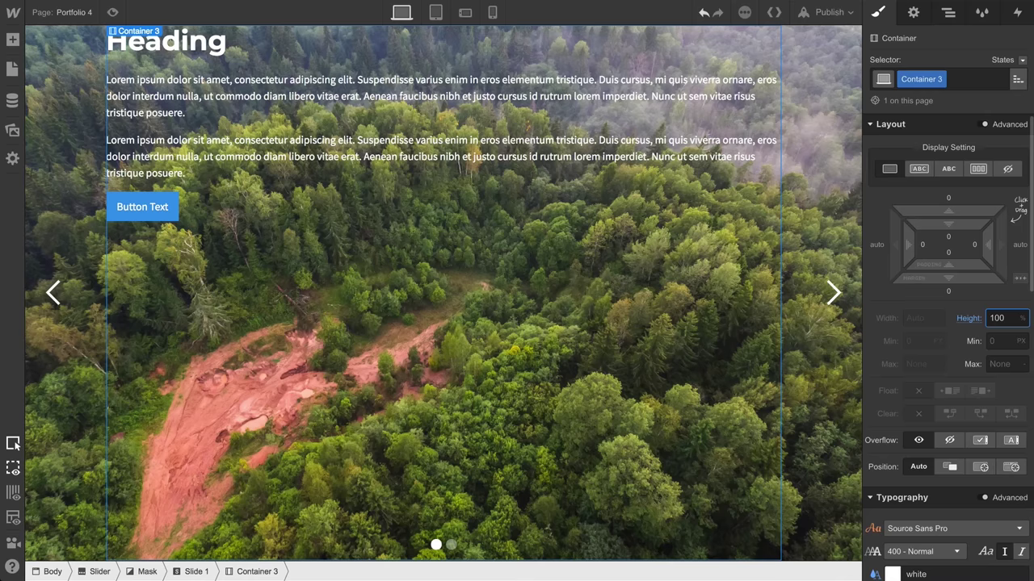
# Make Container 3 a vertical flex layout, centred vertically and aligned left
pyautogui.click(978, 169)
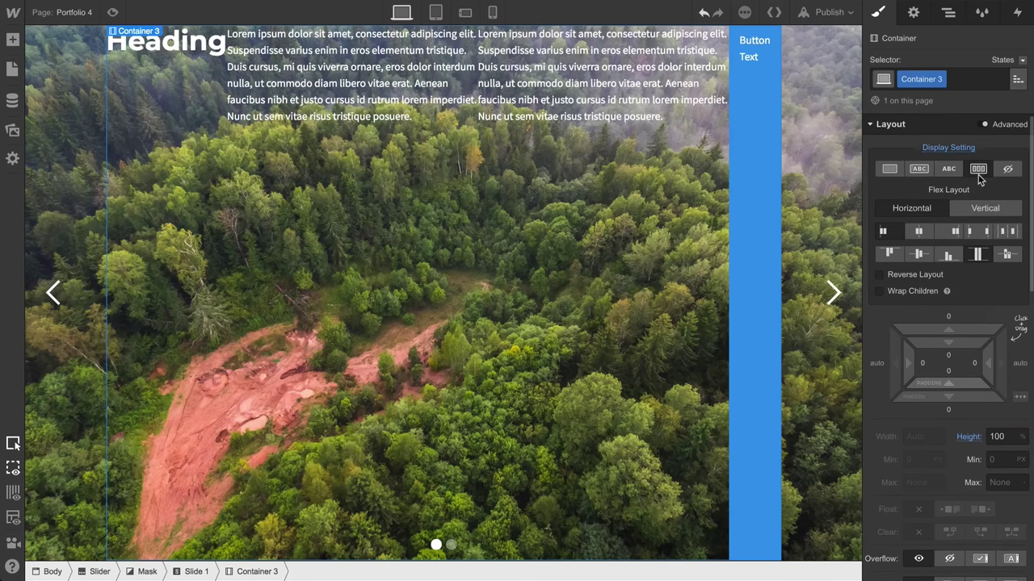
pyautogui.click(978, 213)
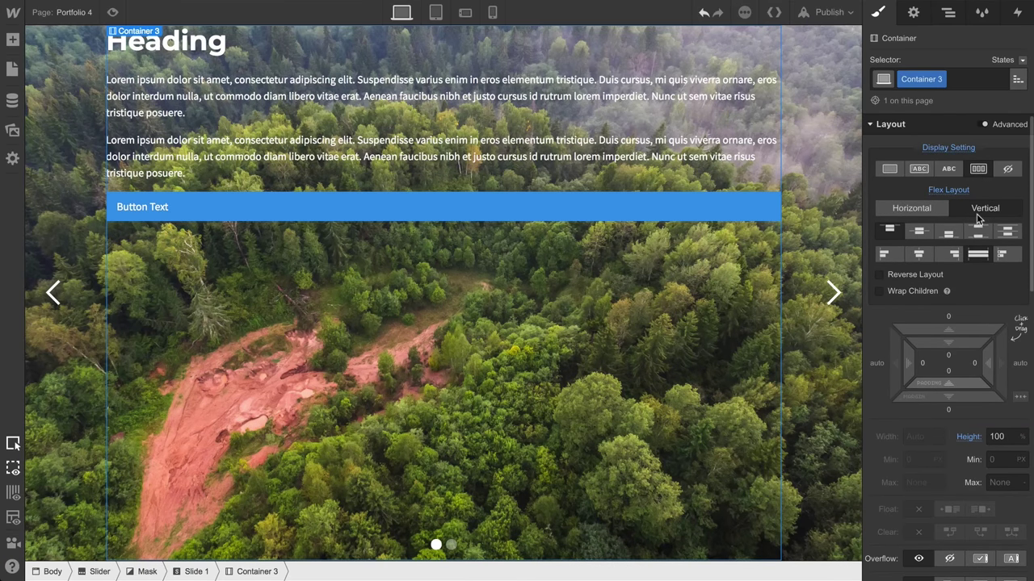
pyautogui.click(924, 238)
pyautogui.click(919, 255)
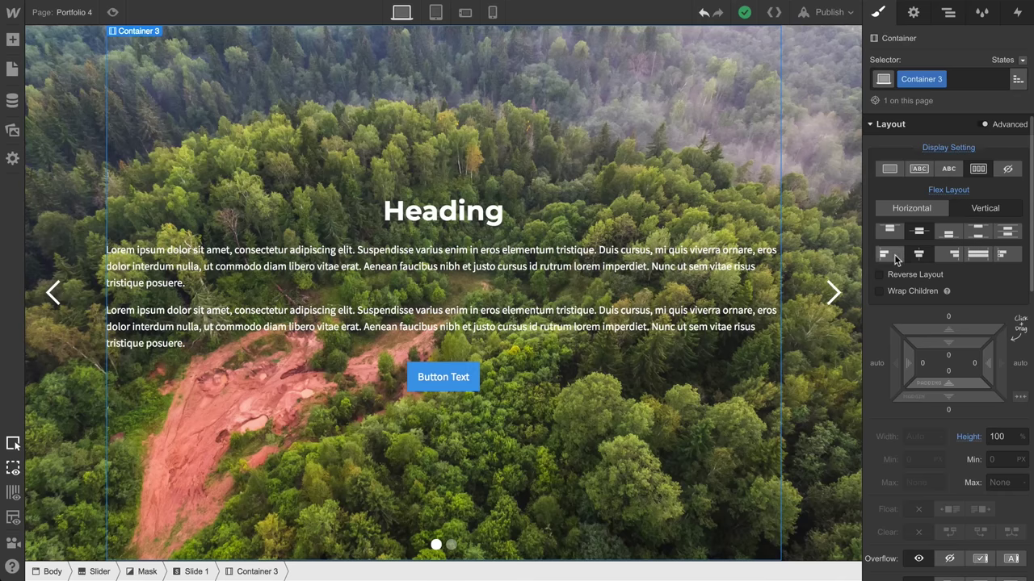
pyautogui.click(887, 255)
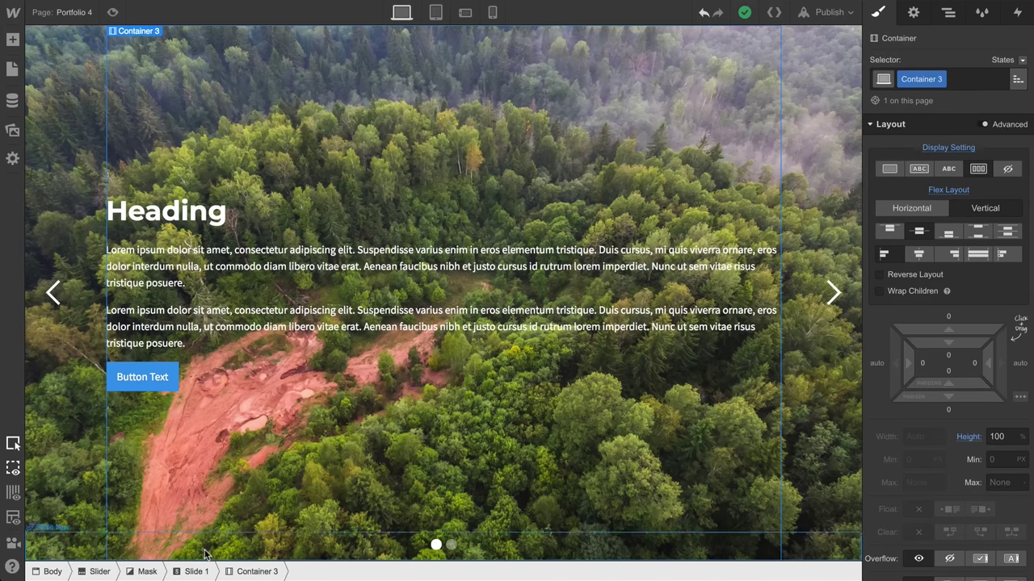
# Add a 52% black solid-colour overlay to Slide 1's background, then preview the slider
pyautogui.click(191, 572)
pyautogui.scroll(-10, 935, 394)
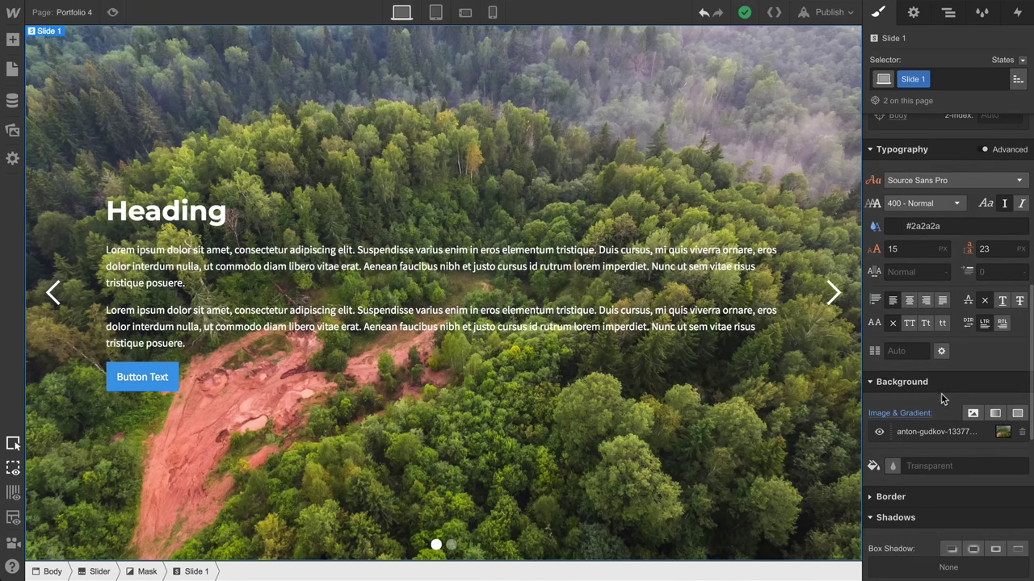
pyautogui.click(1015, 413)
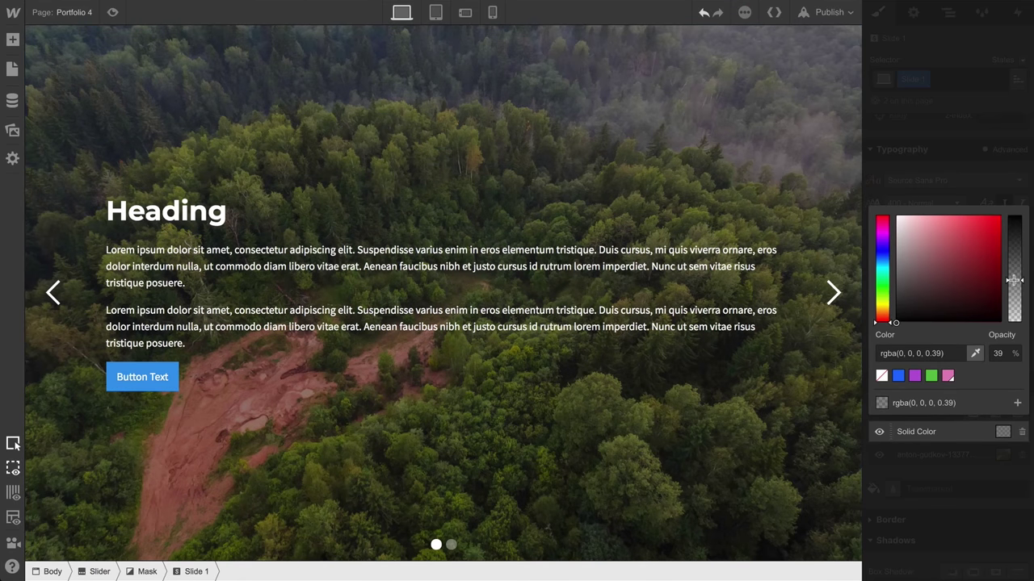
pyautogui.moveTo(1014, 297); pyautogui.dragTo(1012, 286)
pyautogui.click(942, 459)
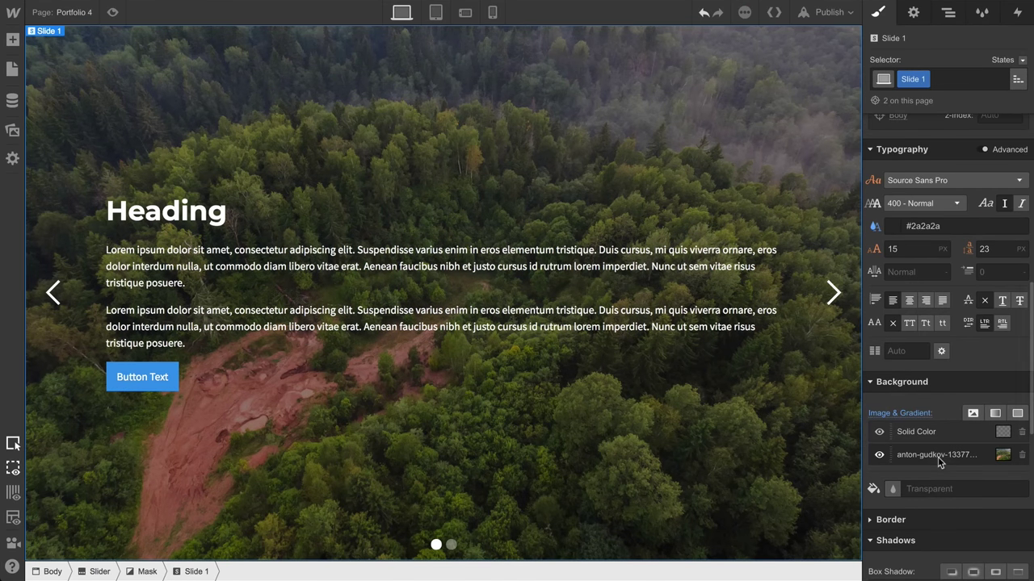
pyautogui.click(114, 13)
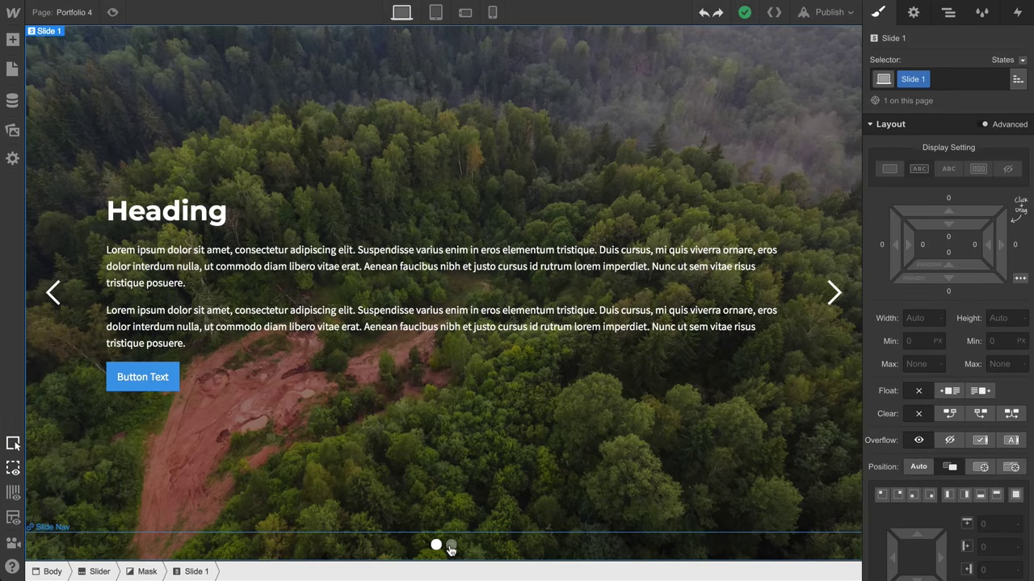
# Show the slider's blank grey second slide and select Slide 2 for editing
pyautogui.click(451, 548)
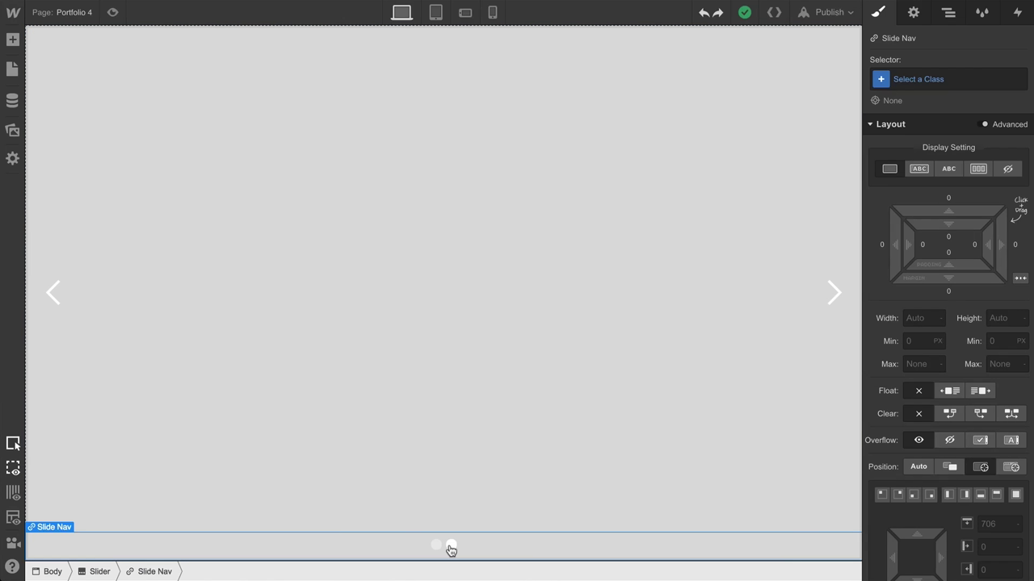
pyautogui.click(504, 512)
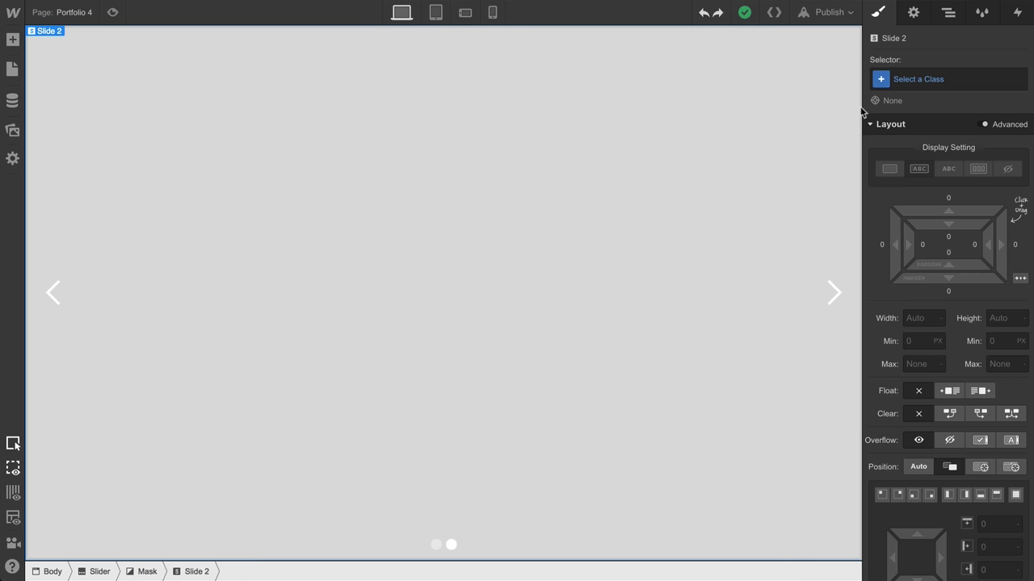
# Give the second slide the Slide 1 class plus an 'Additional slide' combo class
pyautogui.click(892, 81)
pyautogui.write('Slide')
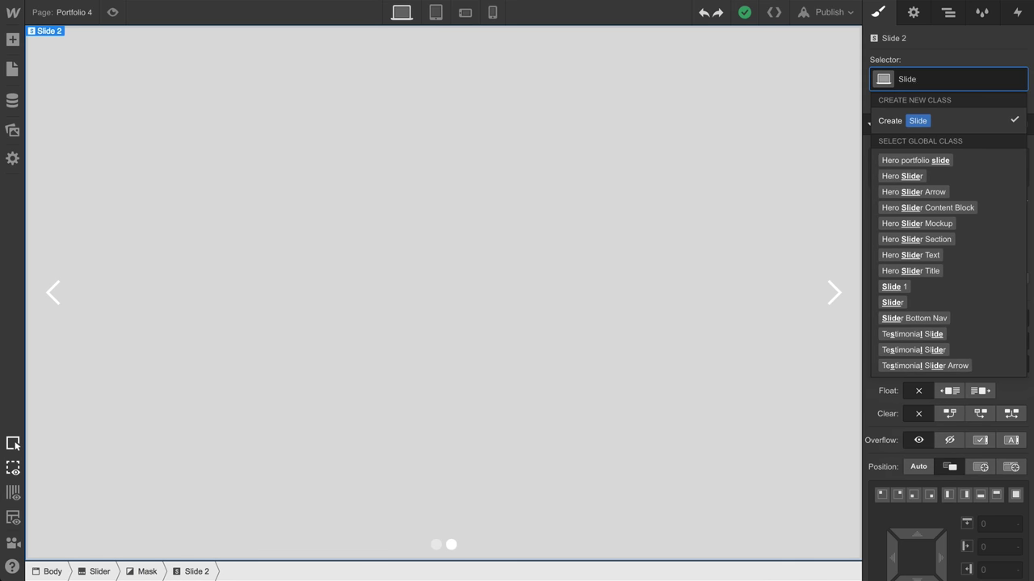
pyautogui.click(893, 287)
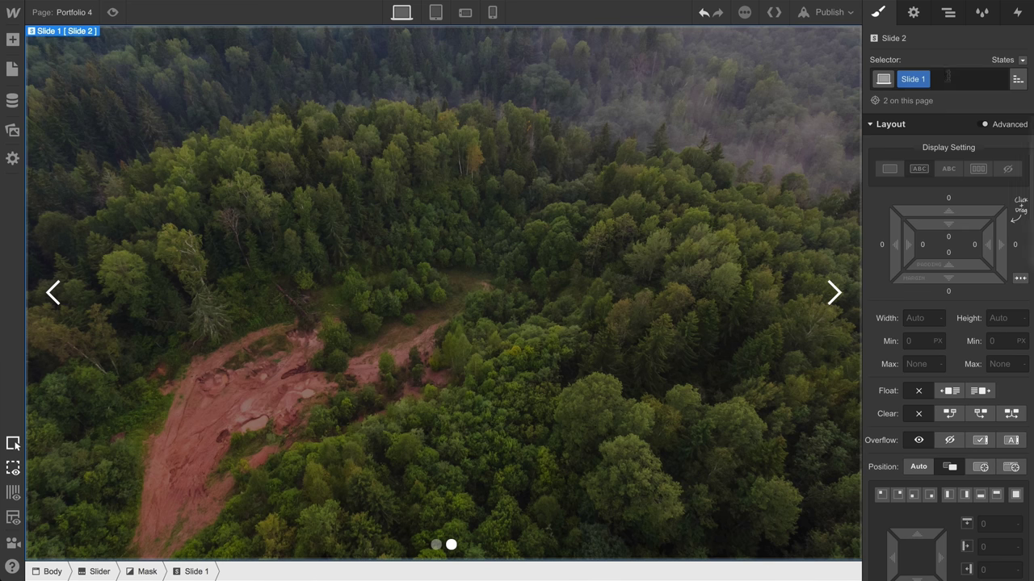
pyautogui.click(949, 79)
pyautogui.write('Additional slide')
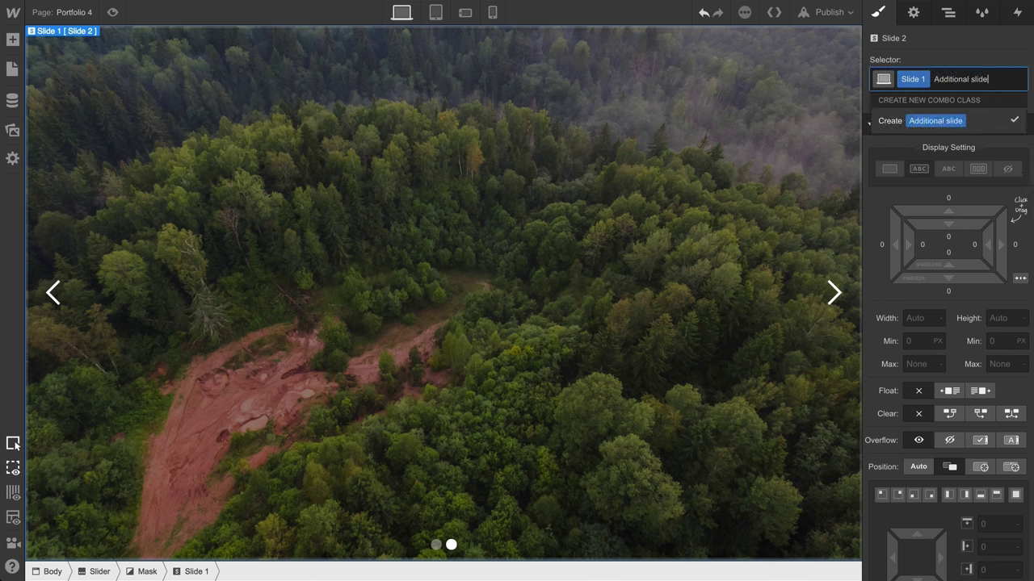
pyautogui.press('Return')
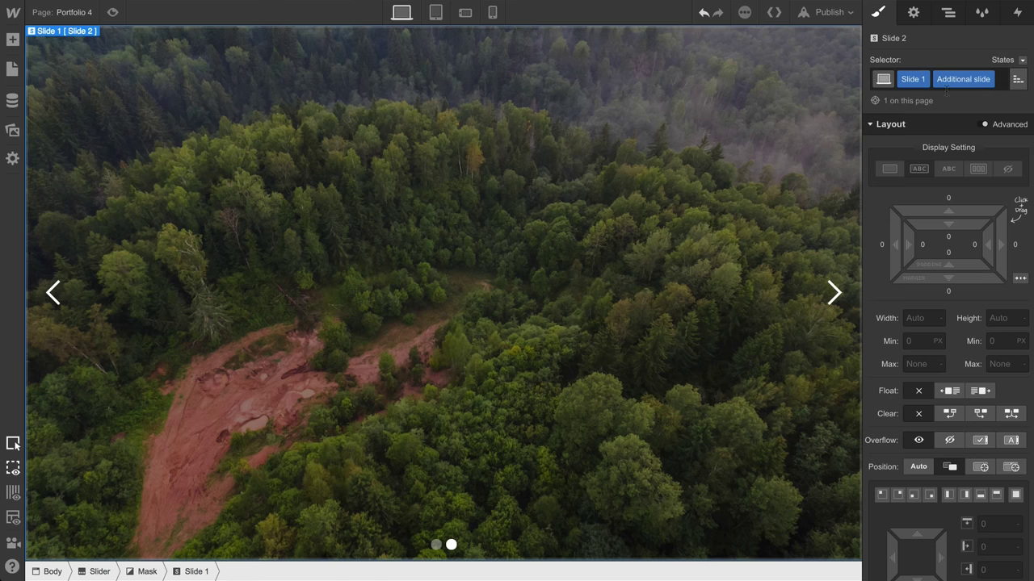
# Replace the second slide's background image with the desk photo Photo-8.jpg
pyautogui.scroll(-5, 952, 296)
pyautogui.scroll(-3, 952, 296)
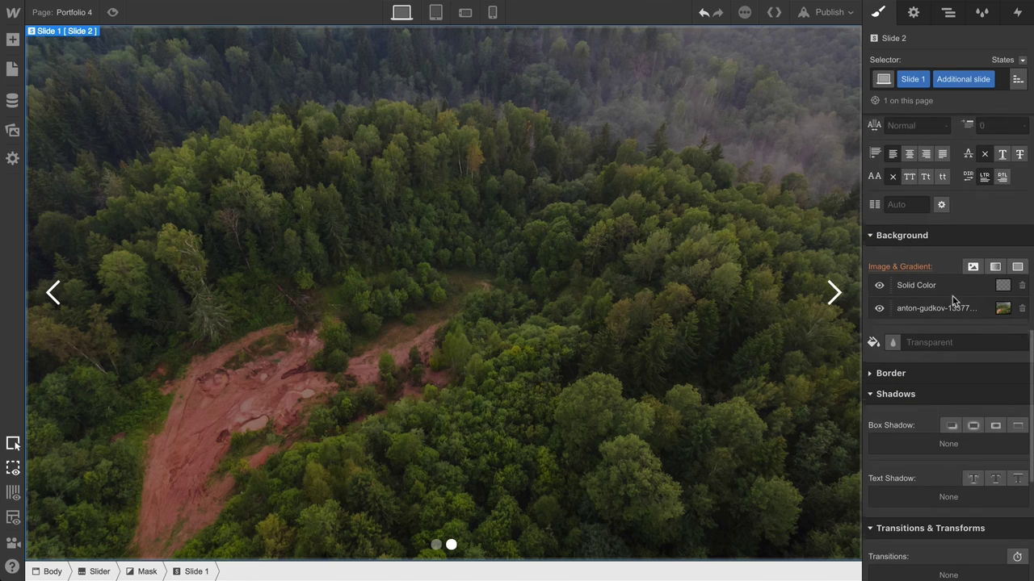
pyautogui.click(952, 299)
pyautogui.click(939, 188)
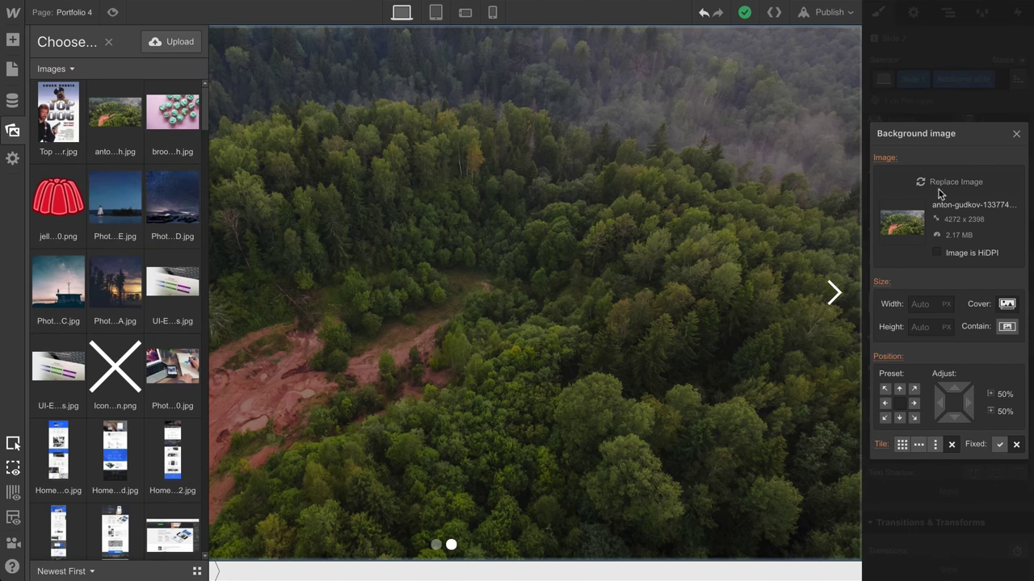
pyautogui.scroll(-4, 142, 269)
pyautogui.scroll(-5, 143, 269)
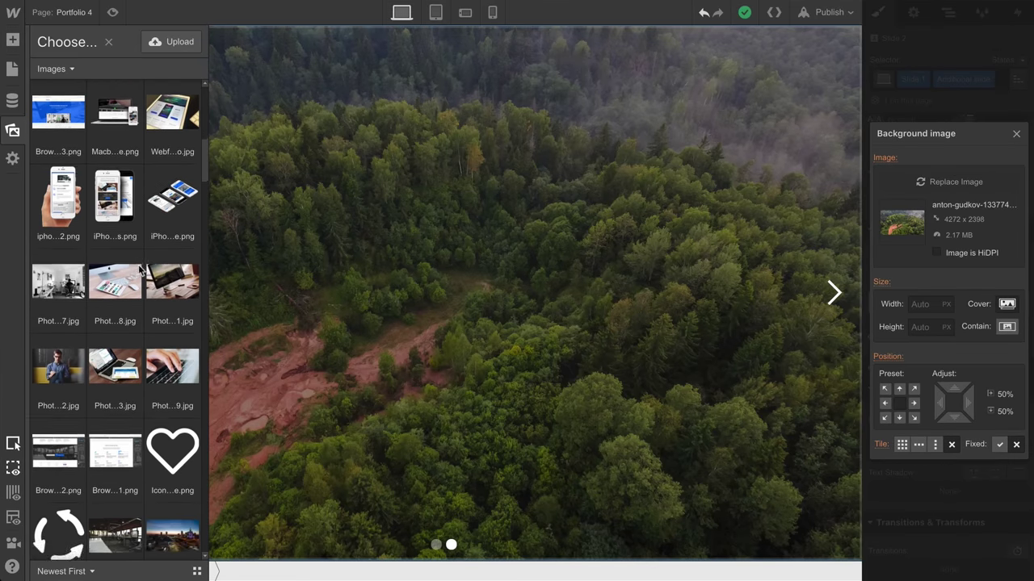
pyautogui.click(116, 236)
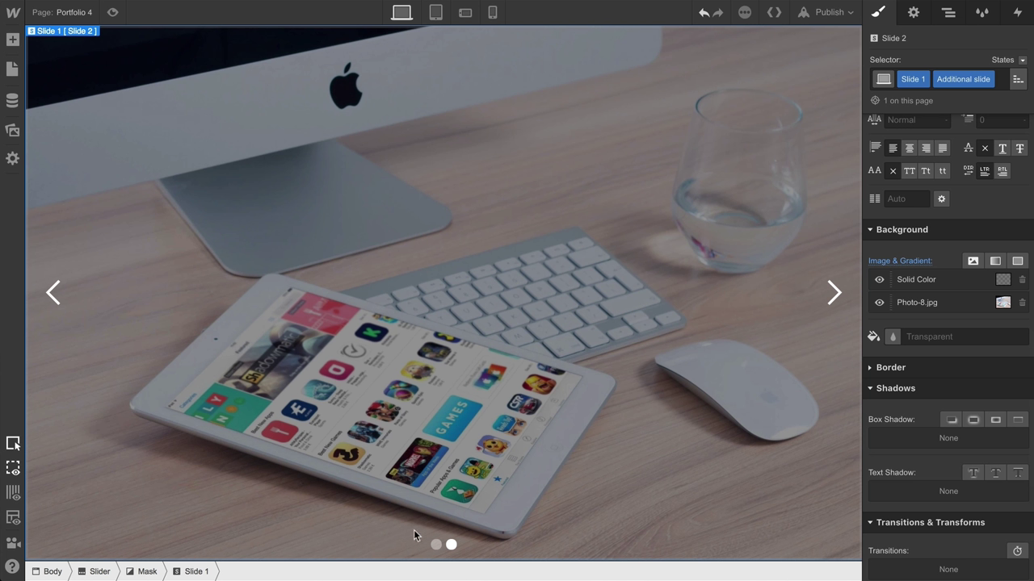
# Copy Container 3 from the forest slide into the desk-photo slide
pyautogui.click(435, 544)
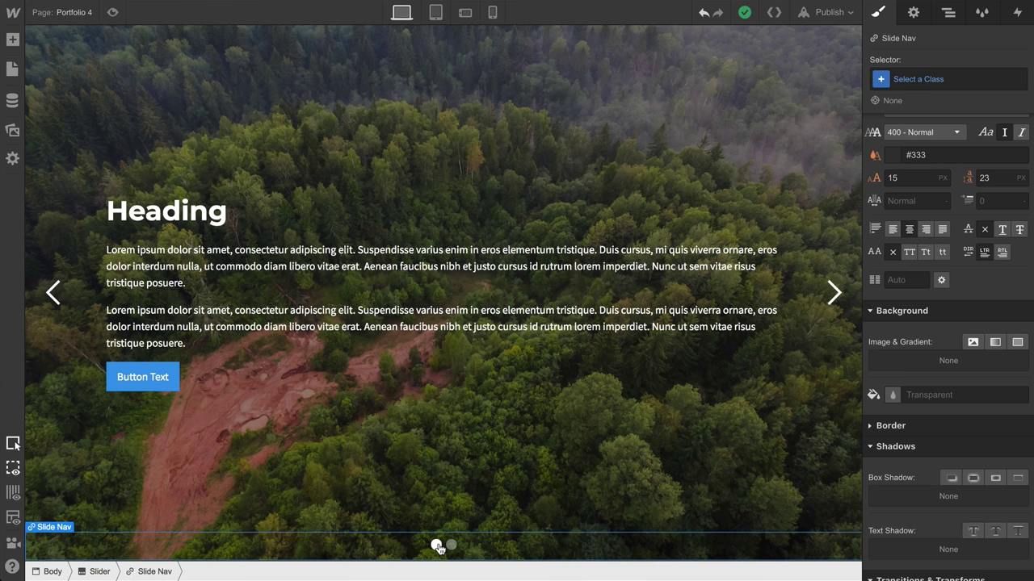
pyautogui.click(438, 459)
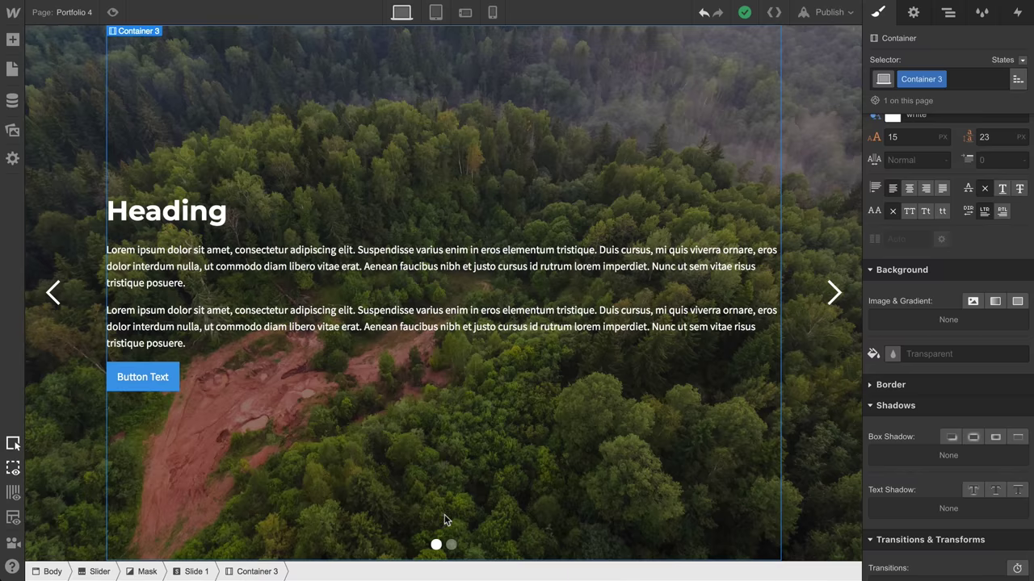
pyautogui.click(451, 544)
pyautogui.click(464, 346)
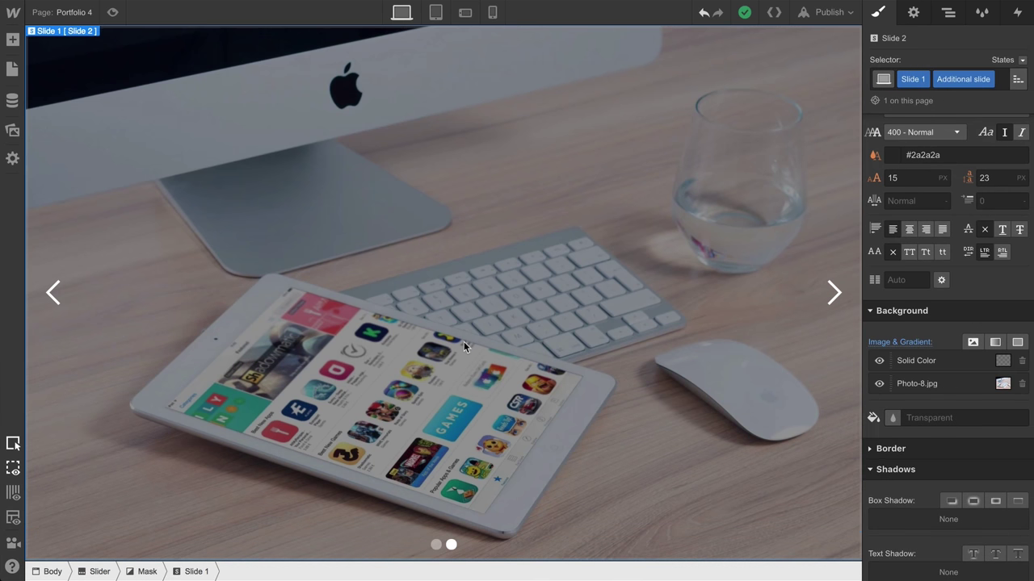
pyautogui.click(464, 346)
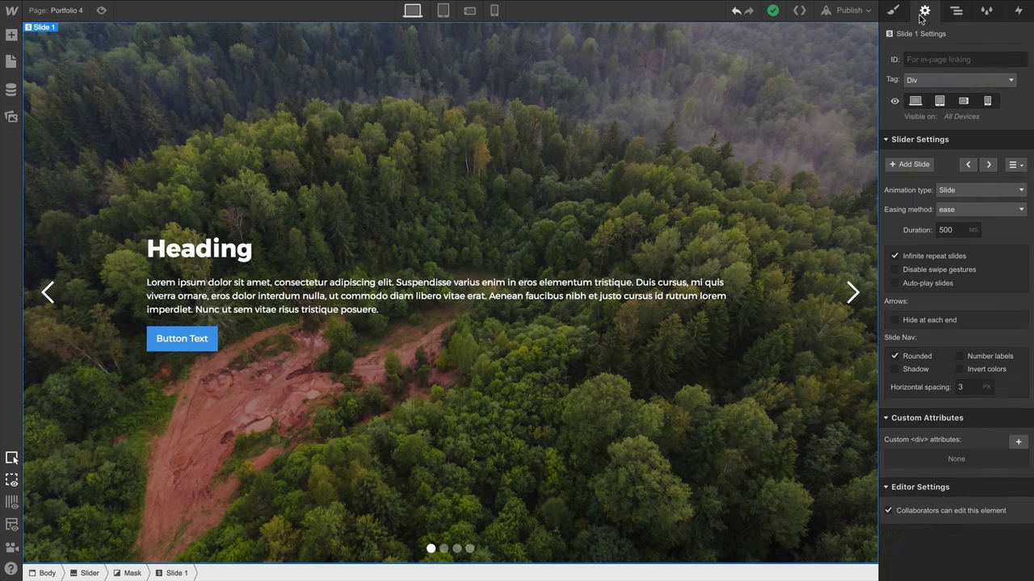
# Keep Slide animation with ease easing, set duration to 407 ms, and enable auto-play
pyautogui.click(966, 192)
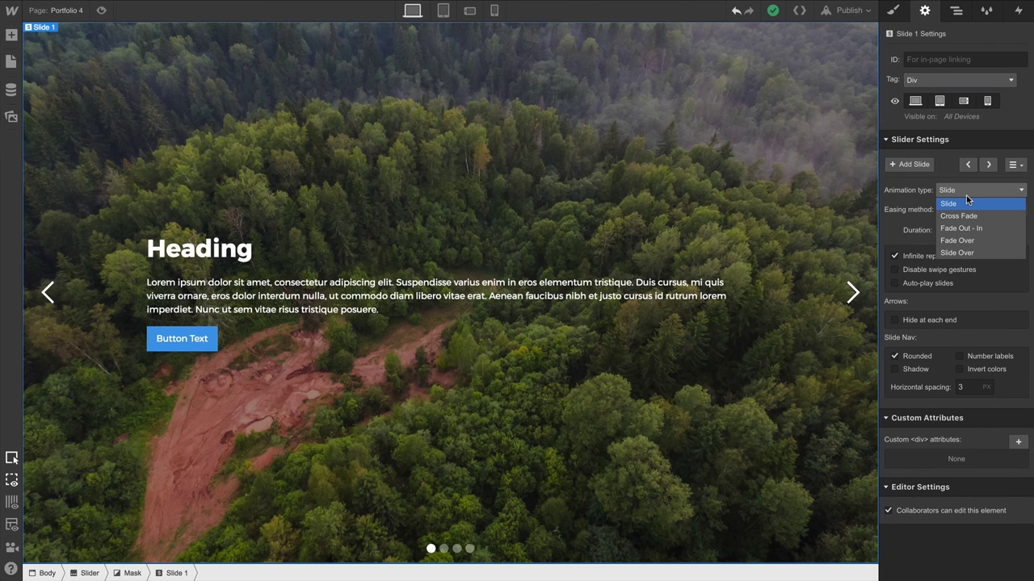
pyautogui.click(966, 197)
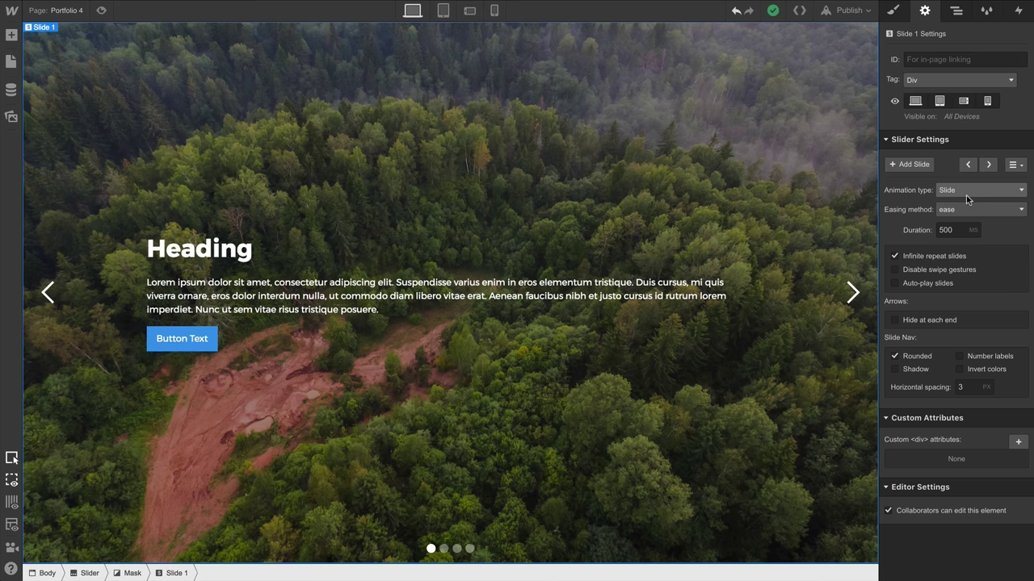
pyautogui.click(966, 209)
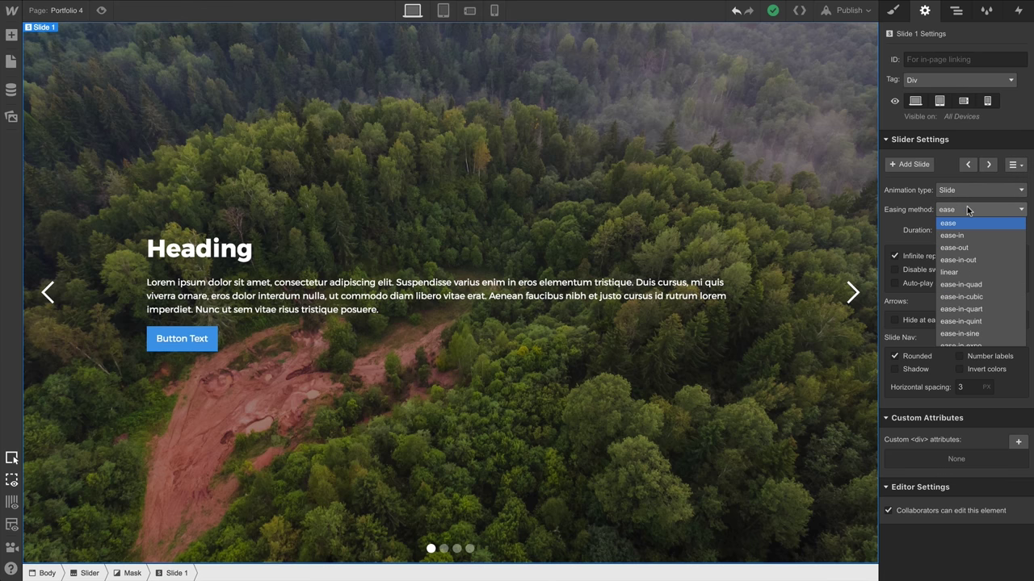
pyautogui.click(967, 206)
pyautogui.click(931, 229)
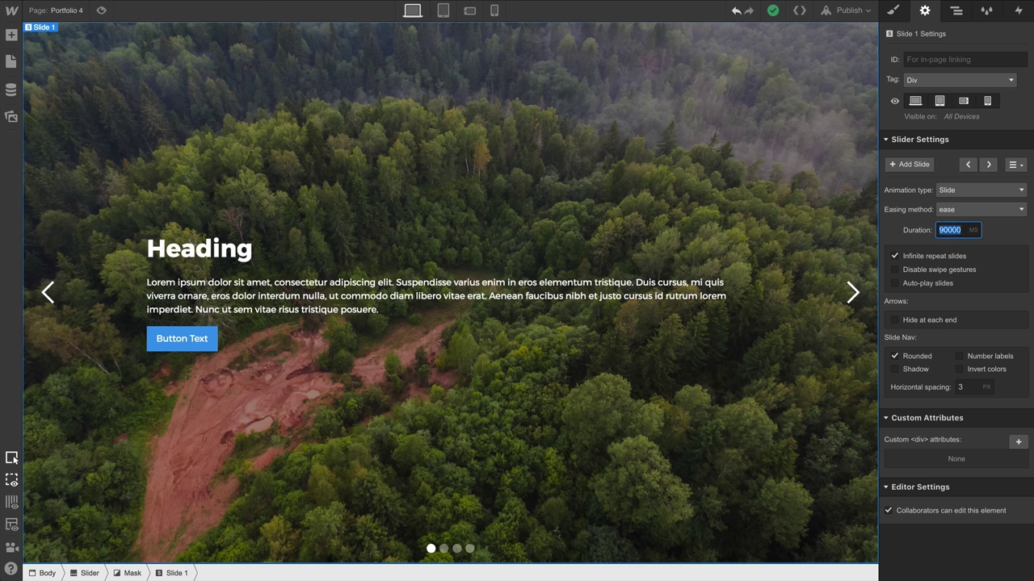
pyautogui.write('40')
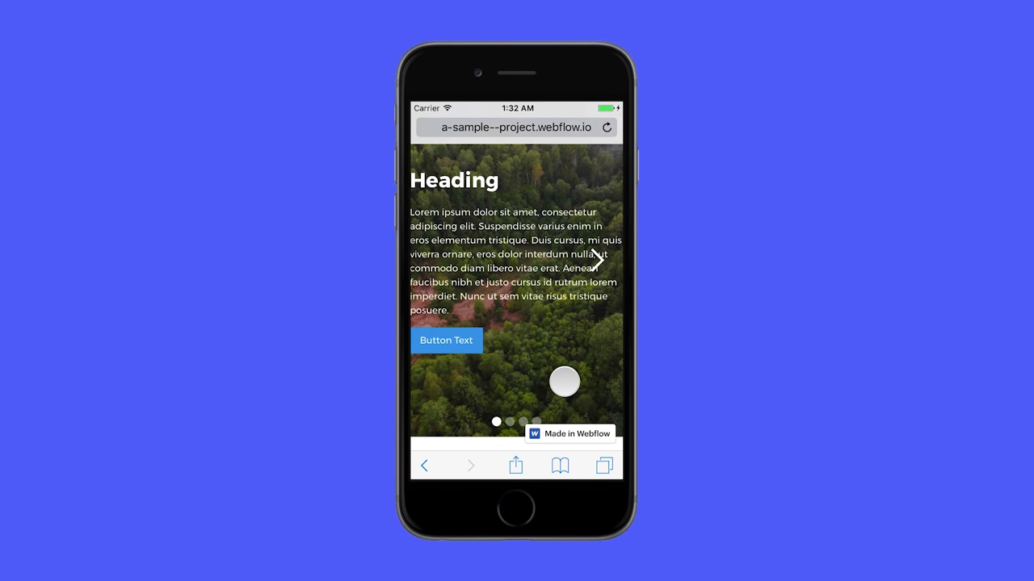
pyautogui.moveTo(560, 380); pyautogui.dragTo(495, 382)
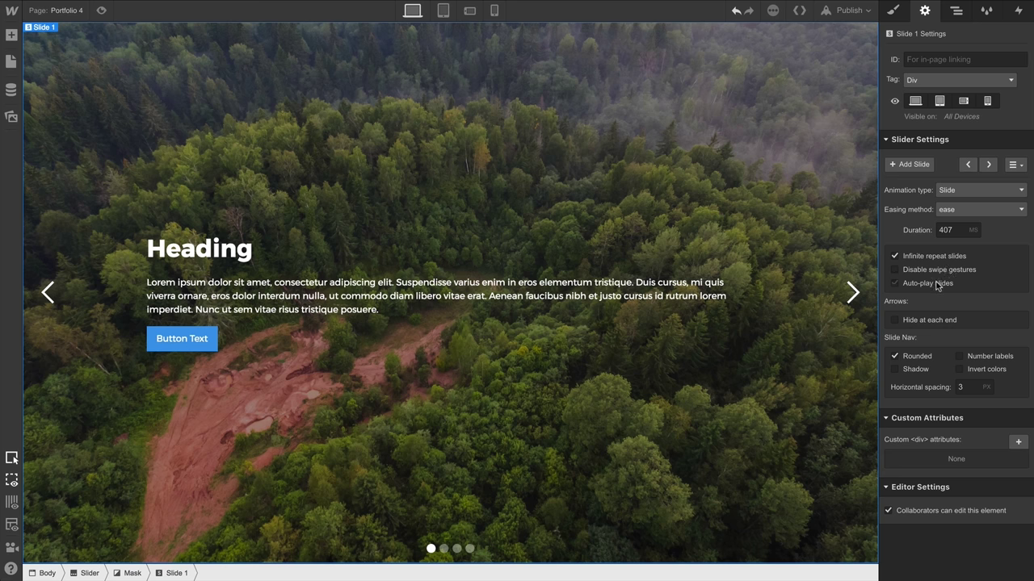
pyautogui.click(937, 286)
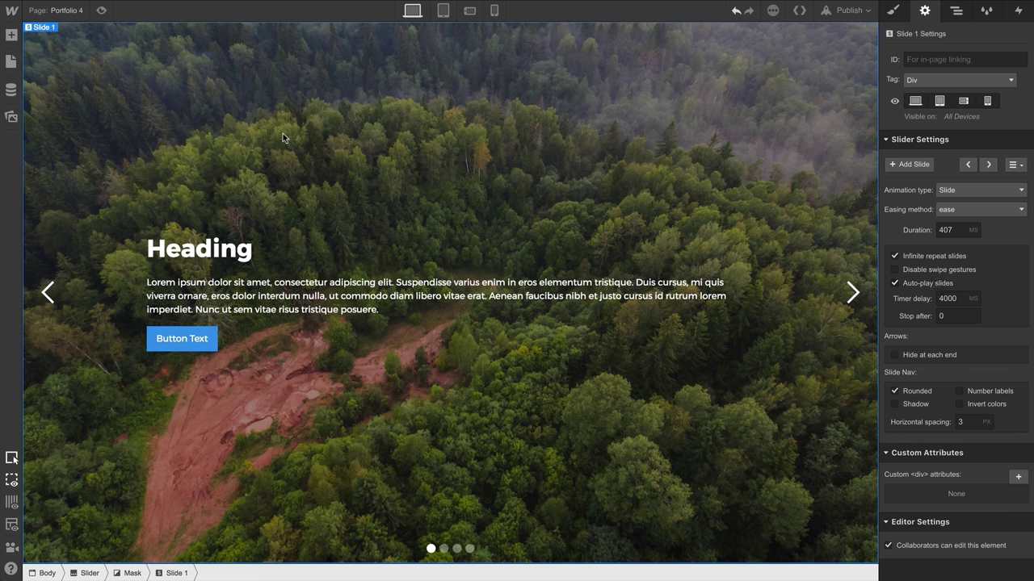
# Set the slider arrows to hide at each end and check it on the last slide
pyautogui.click(102, 11)
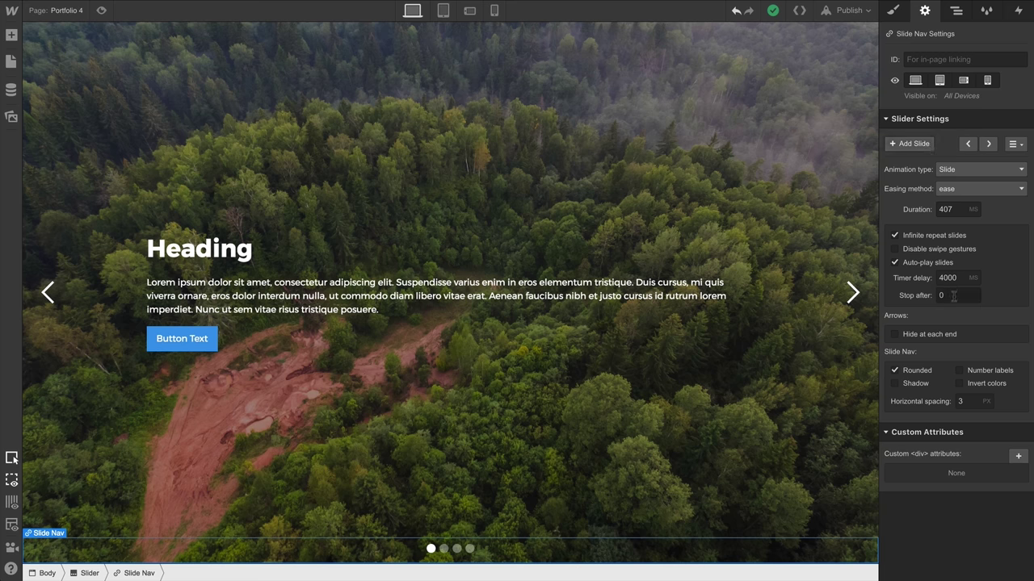
pyautogui.click(936, 336)
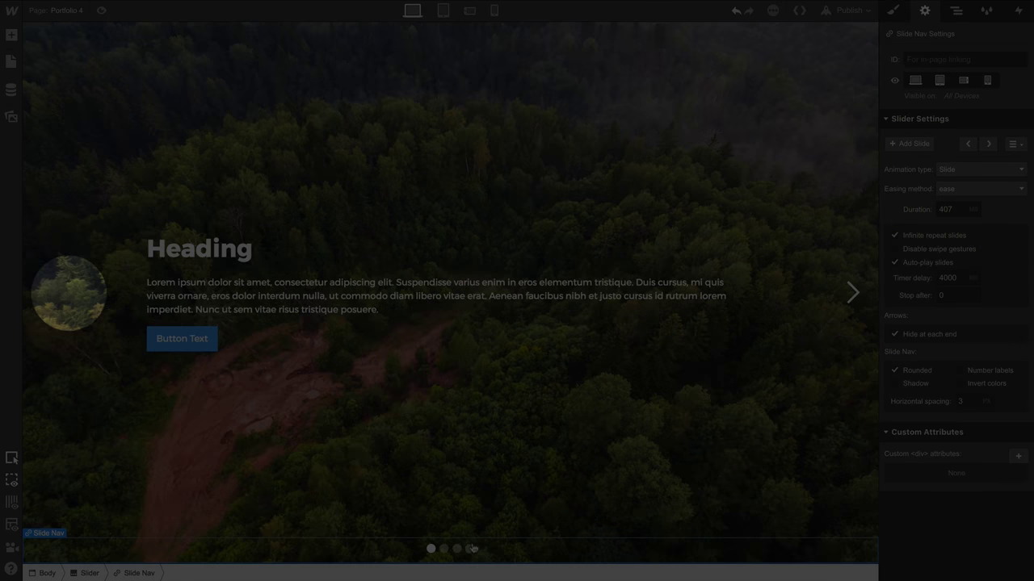
pyautogui.click(472, 549)
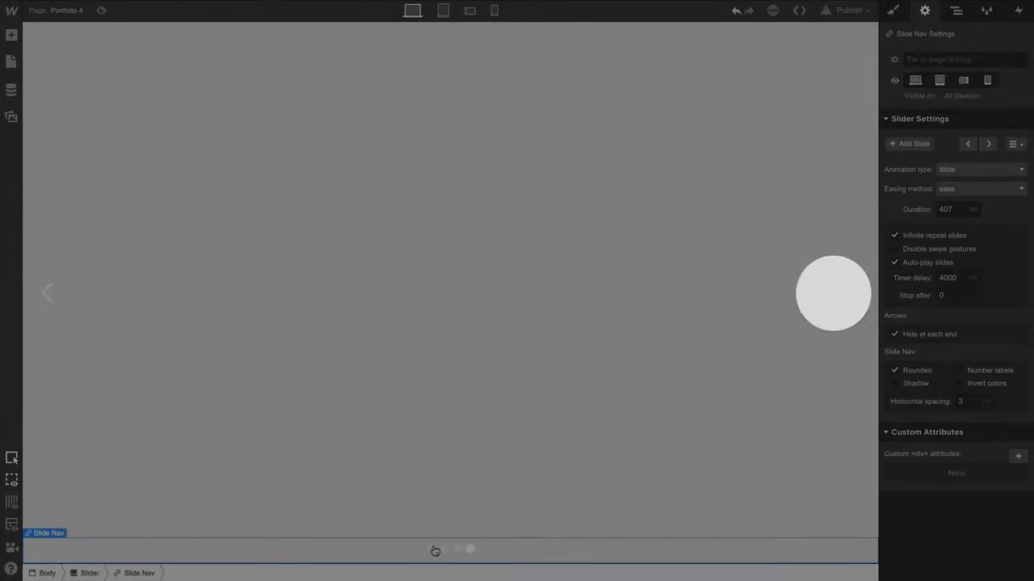
# Widen the slide nav dots' horizontal spacing from 3 to 10 px
pyautogui.click(432, 549)
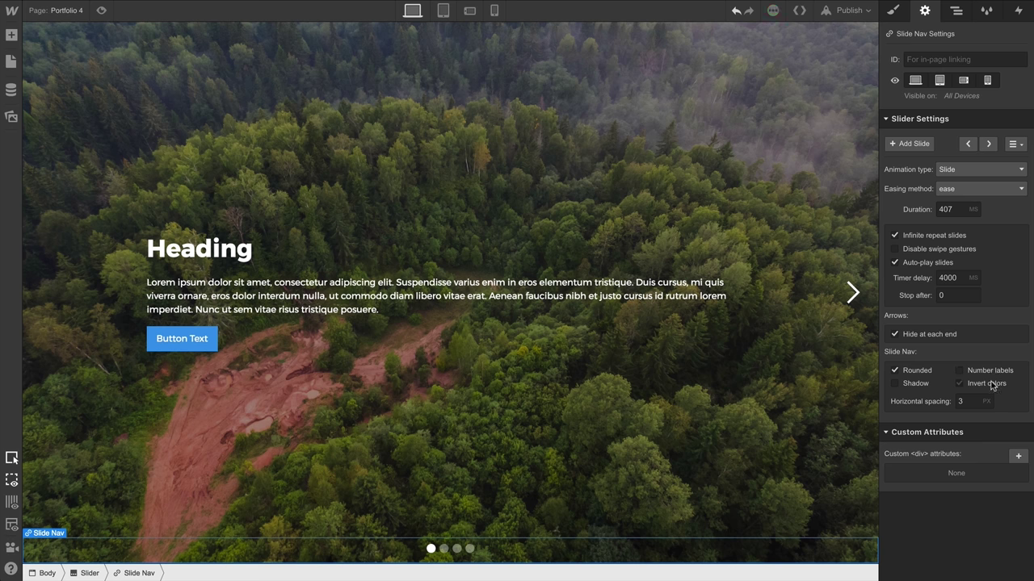
pyautogui.click(965, 402)
pyautogui.write('6')
pyautogui.press('BackSpace')
pyautogui.write('11')
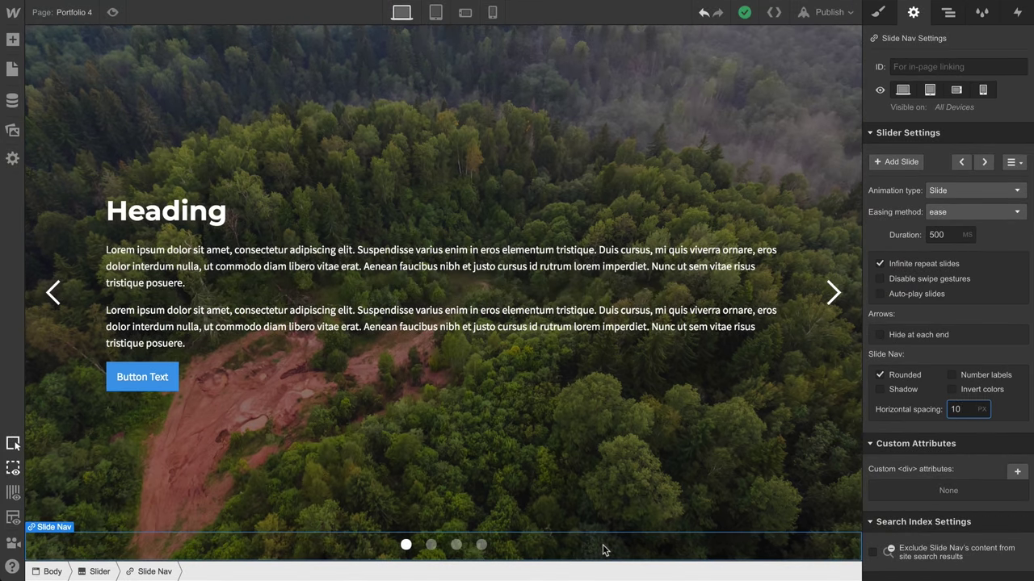
# Save a backup version of the site described 'New slider page' using Ctrl+Shift+S
pyautogui.hotkey('ctrl', 'shift', 's')
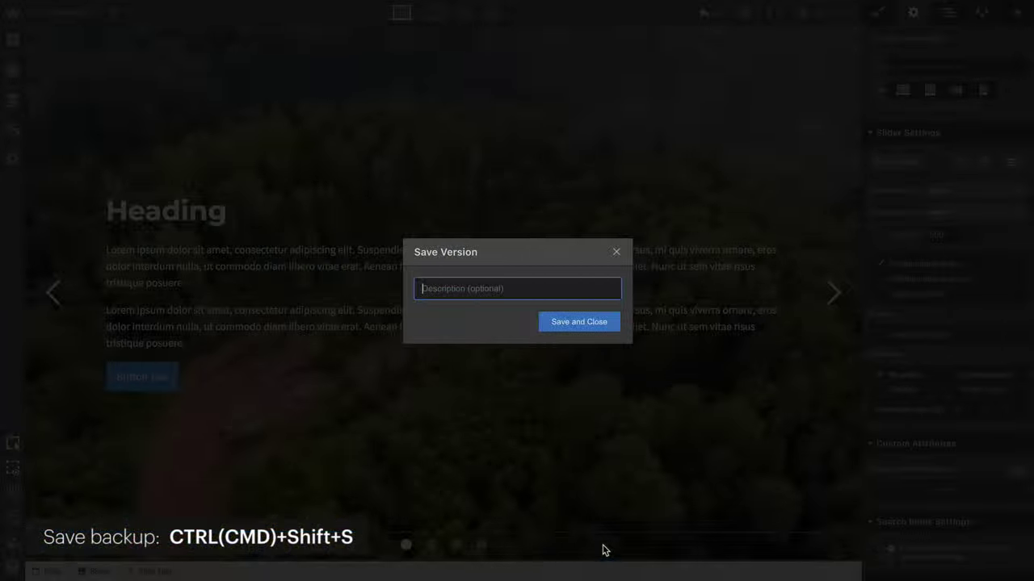
pyautogui.write('New slider page')
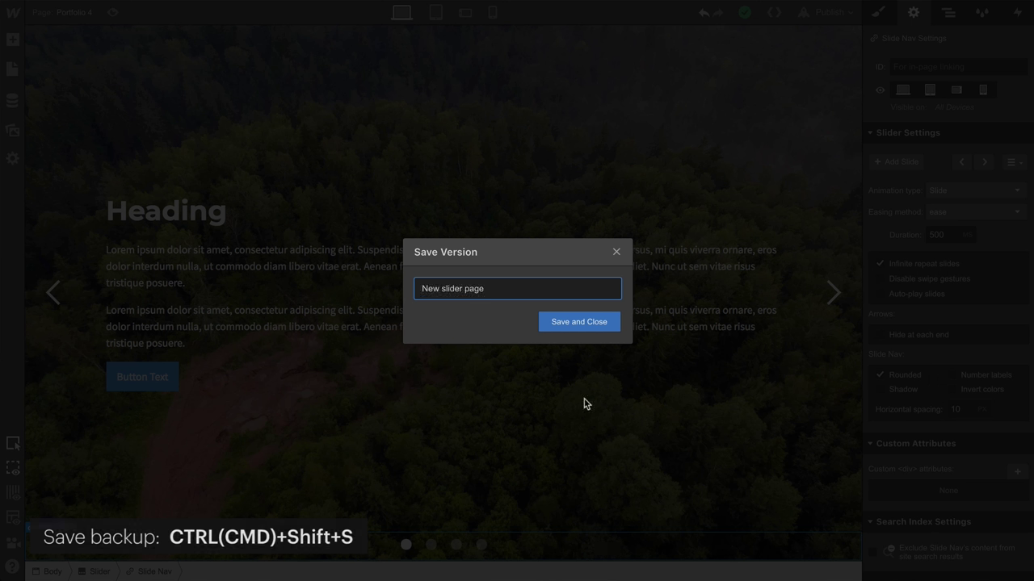
pyautogui.click(579, 321)
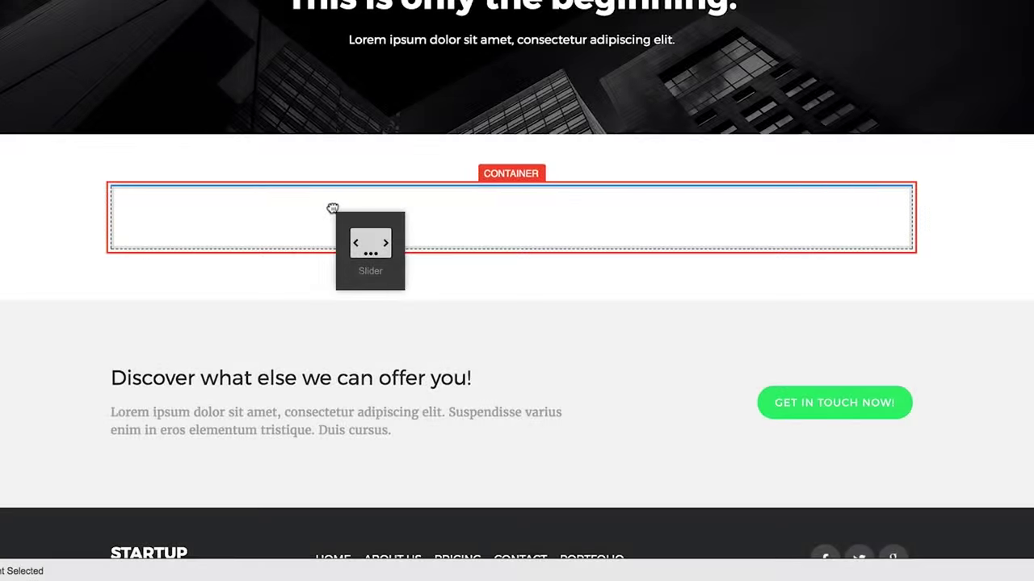
# Drop a two-slide slider into the Startup container and inspect its mask, slides, arrows and nav
pyautogui.moveTo(331, 208); pyautogui.dragTo(331, 204)
pyautogui.click(975, 153)
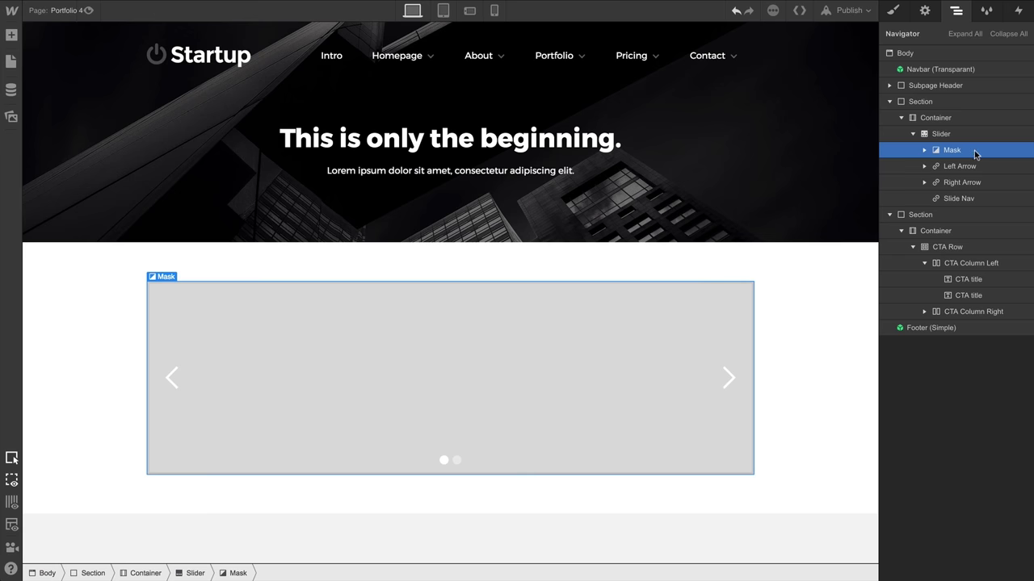
pyautogui.click(925, 151)
pyautogui.click(957, 167)
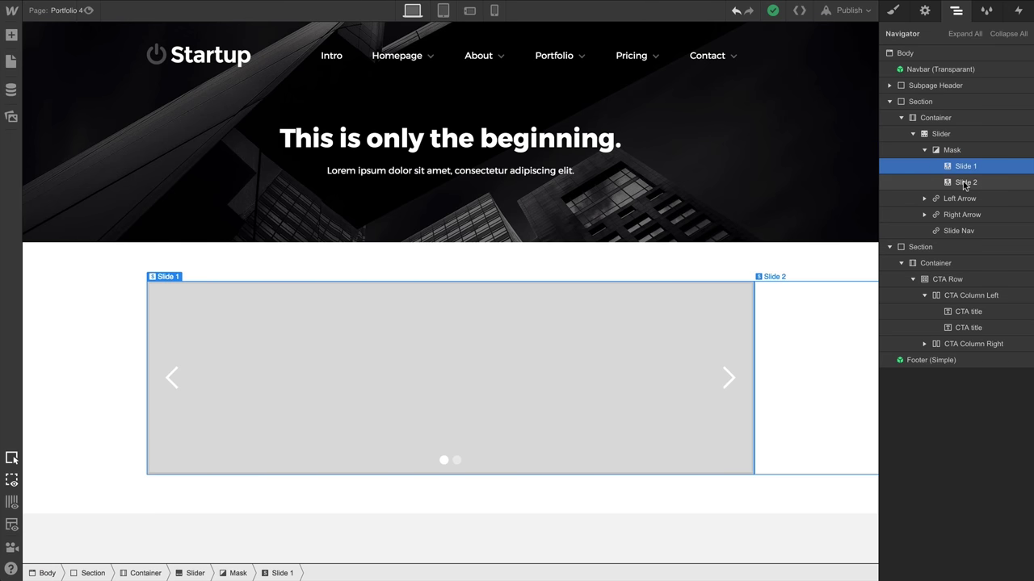
pyautogui.click(964, 184)
pyautogui.click(939, 199)
pyautogui.click(939, 215)
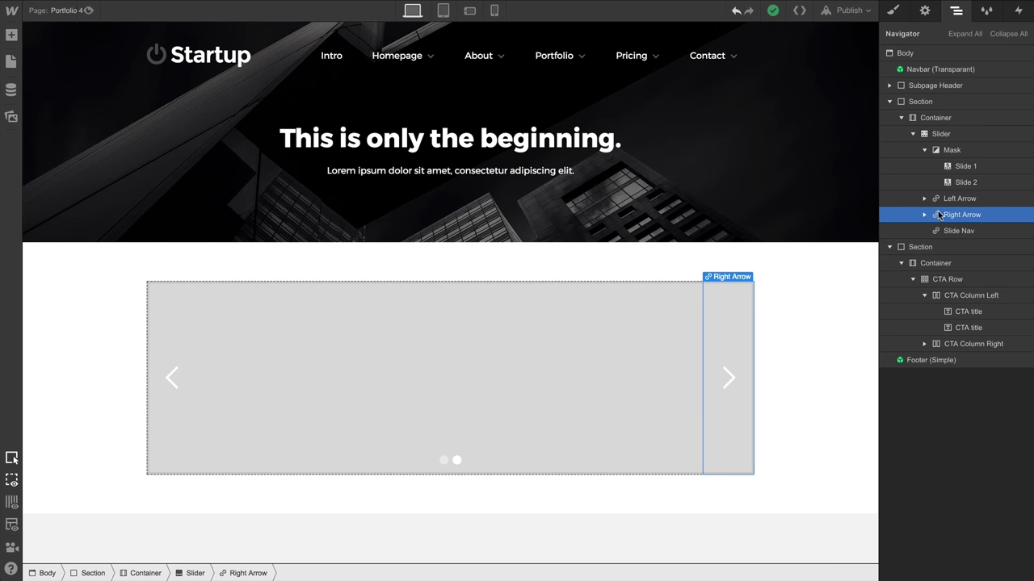
pyautogui.click(967, 233)
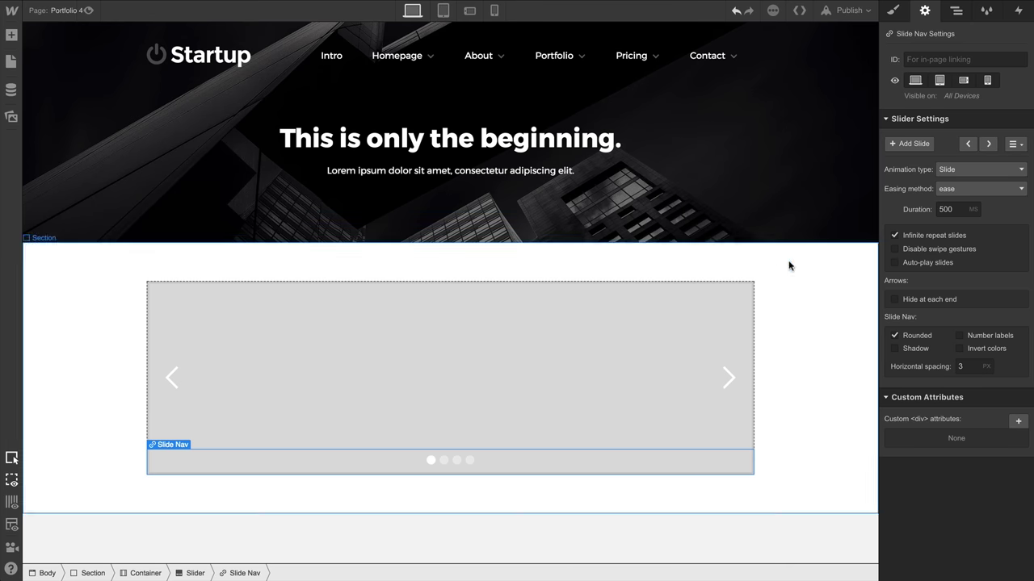
pyautogui.click(968, 144)
pyautogui.click(1015, 143)
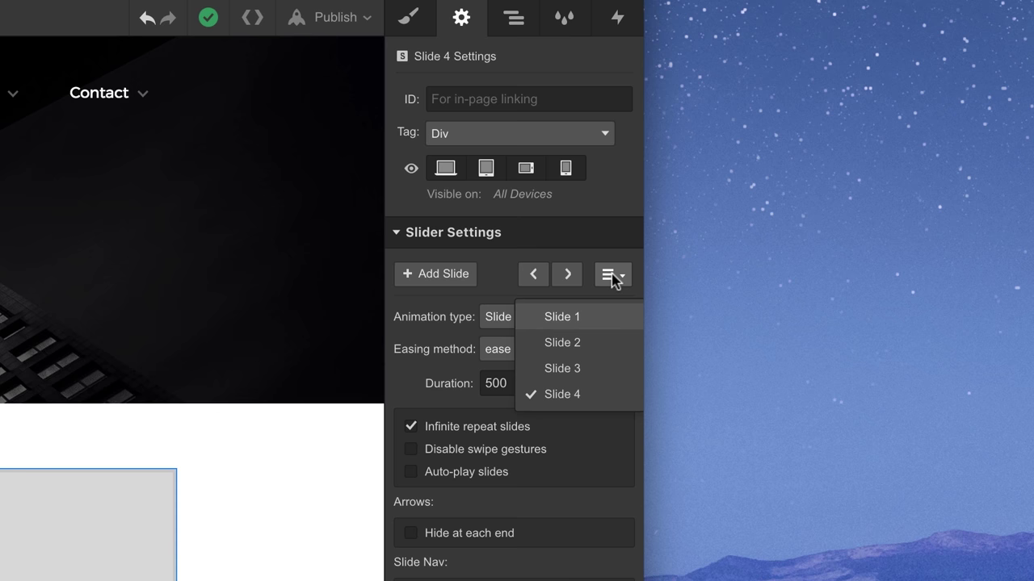
pyautogui.click(612, 279)
# Set the forest slider's slide nav horizontal spacing to 6 px
pyautogui.click(520, 31)
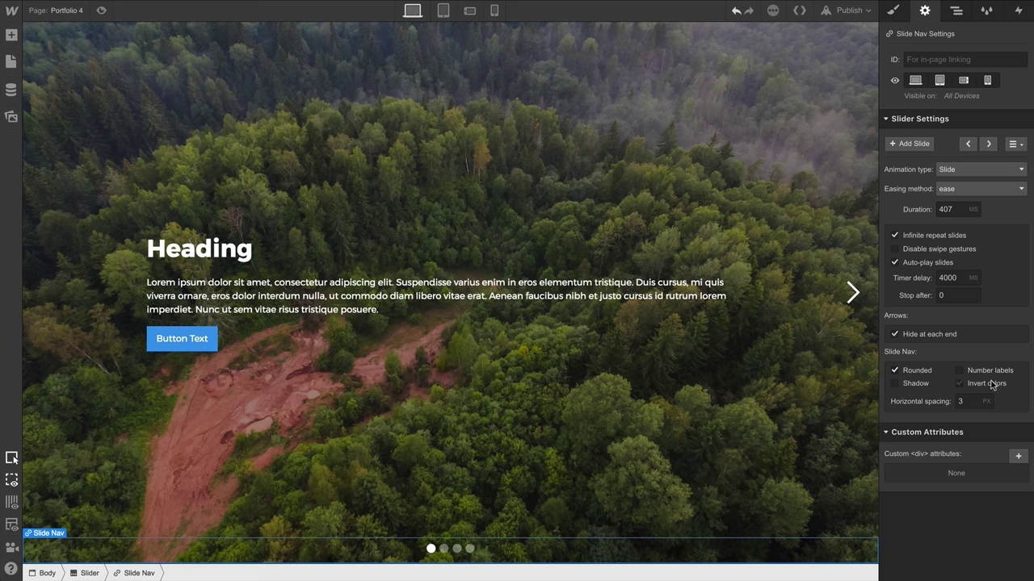
pyautogui.click(973, 401)
pyautogui.press('Up')
pyautogui.press('Up')
pyautogui.press('Up')
pyautogui.press('Up')
pyautogui.press('Up')
pyautogui.press('Up')
pyautogui.press('Up')
pyautogui.press('Up')
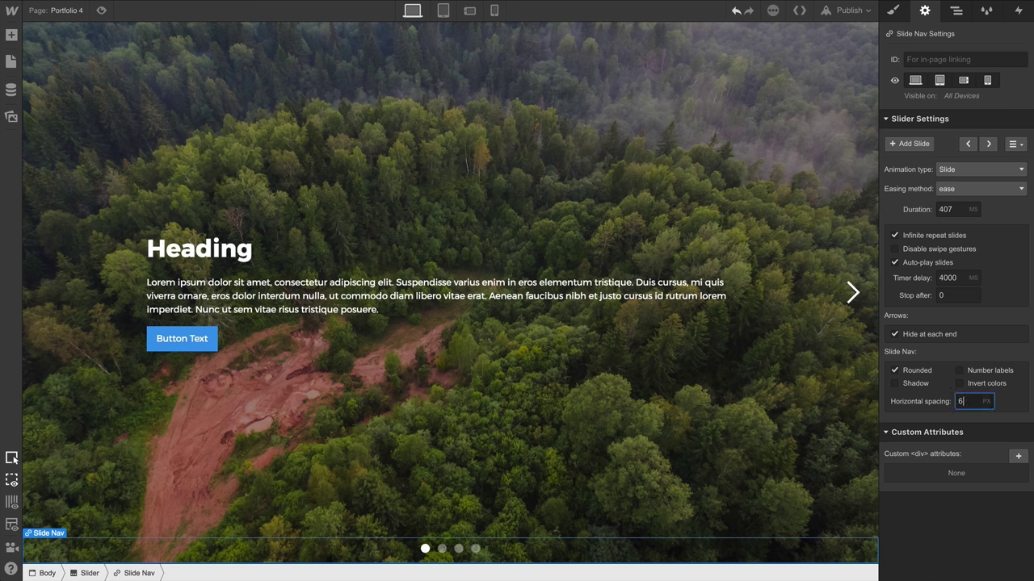